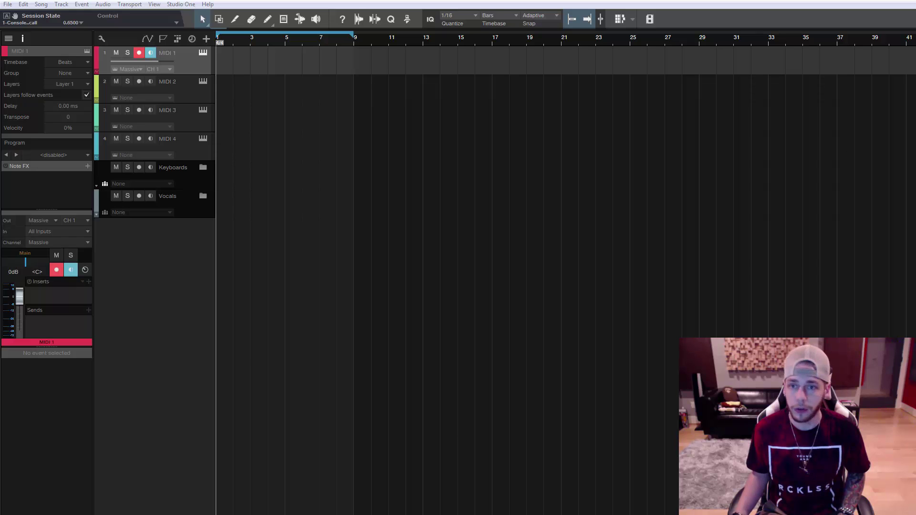
Move the Trap TakeOver PresetBank V3 [MASSIVE] folder window into view and open its Trap TakeOver V3 PresetBank folder.
drag(915, 102, 520, 98)
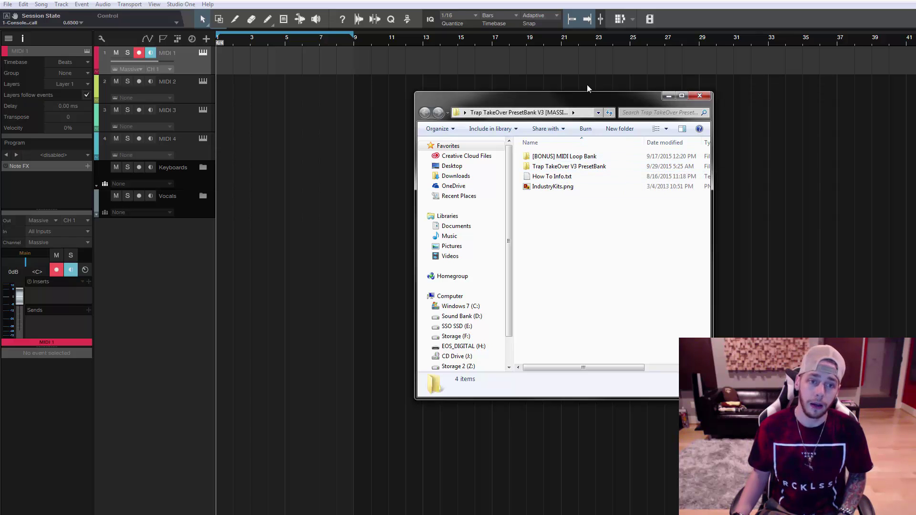
drag(582, 103, 542, 110)
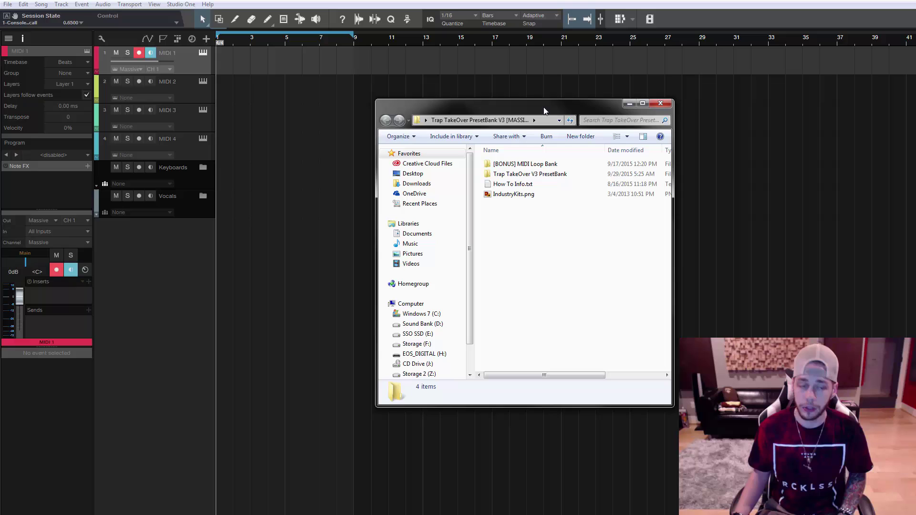
double_click(520, 174)
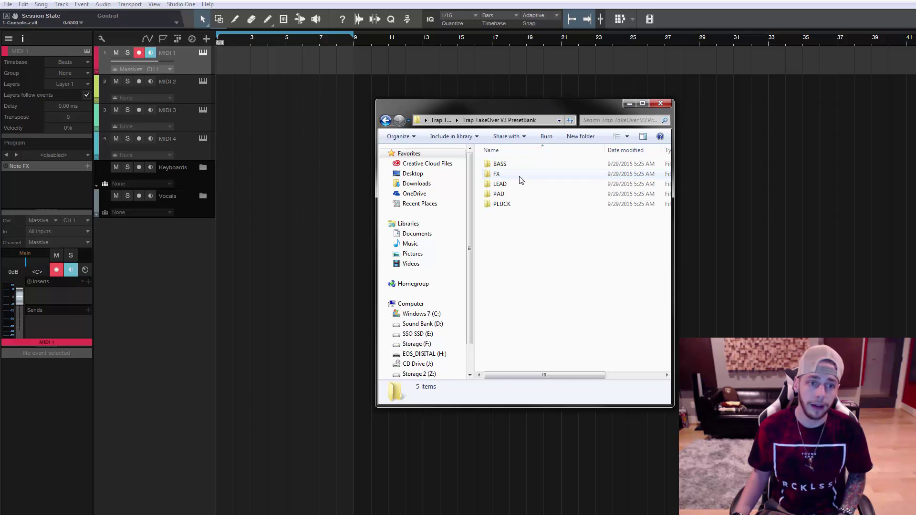
key(alt+Left)
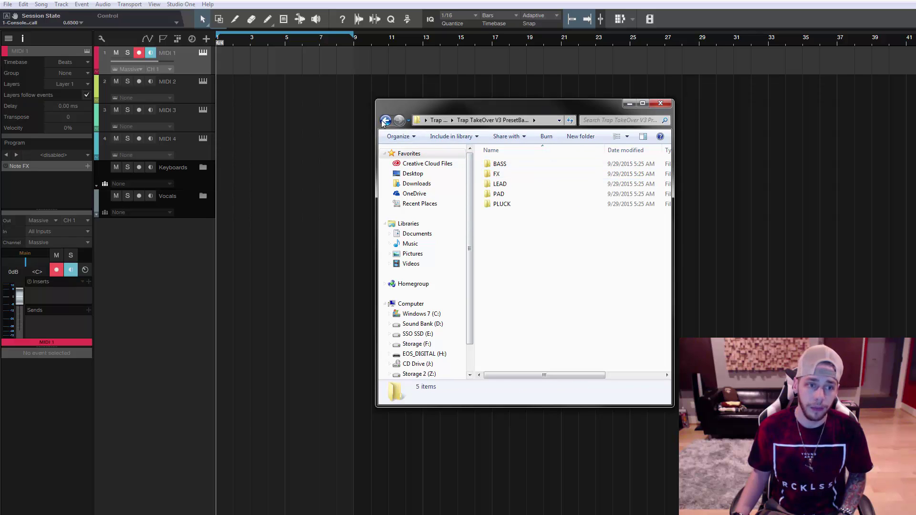
double_click(521, 174)
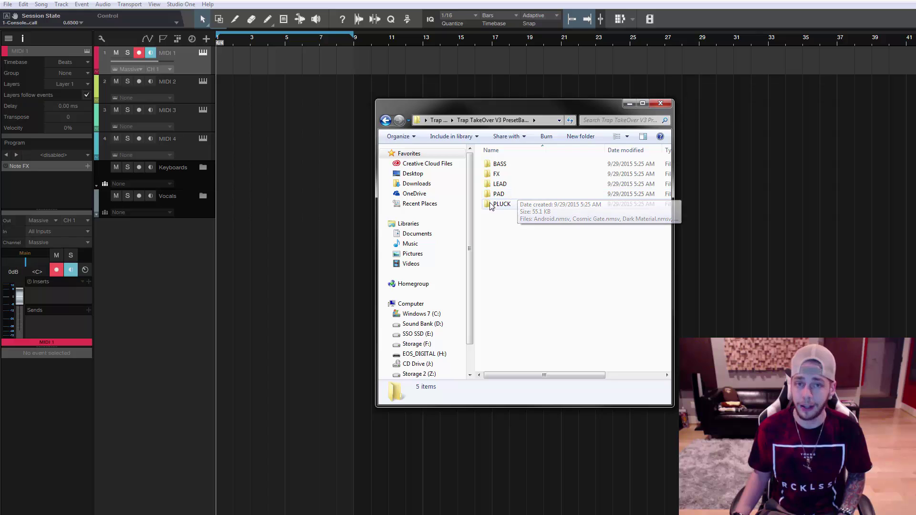
Look through the Massive preset files in the BASS, FX and LEAD folders of the preset bank.
click(507, 165)
double_click(507, 165)
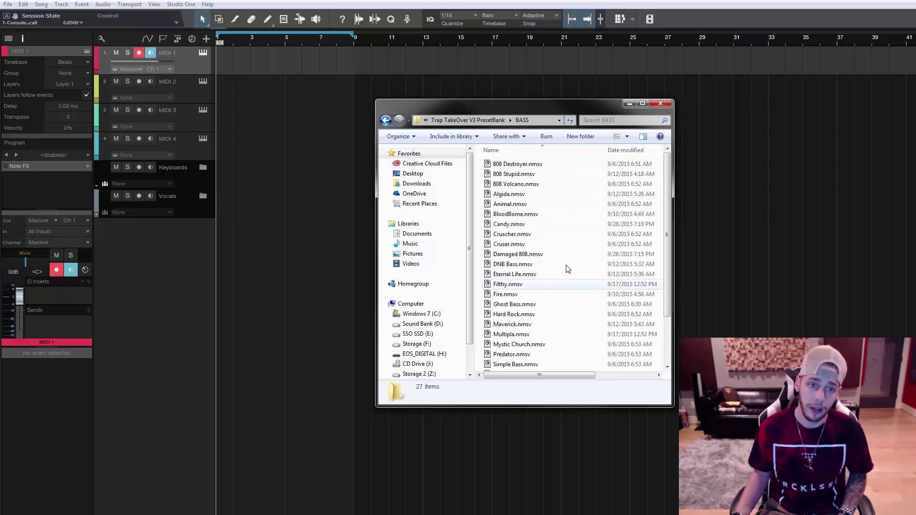
drag(667, 177, 668, 145)
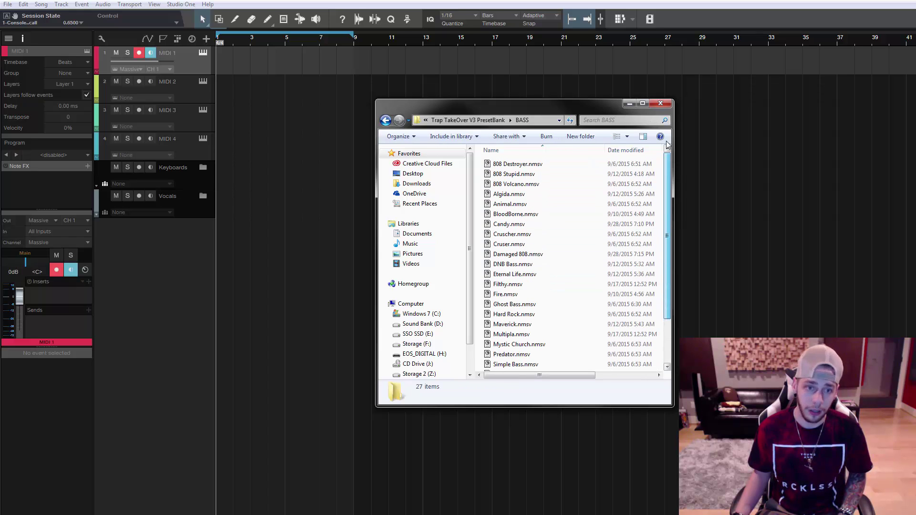
click(386, 120)
double_click(507, 175)
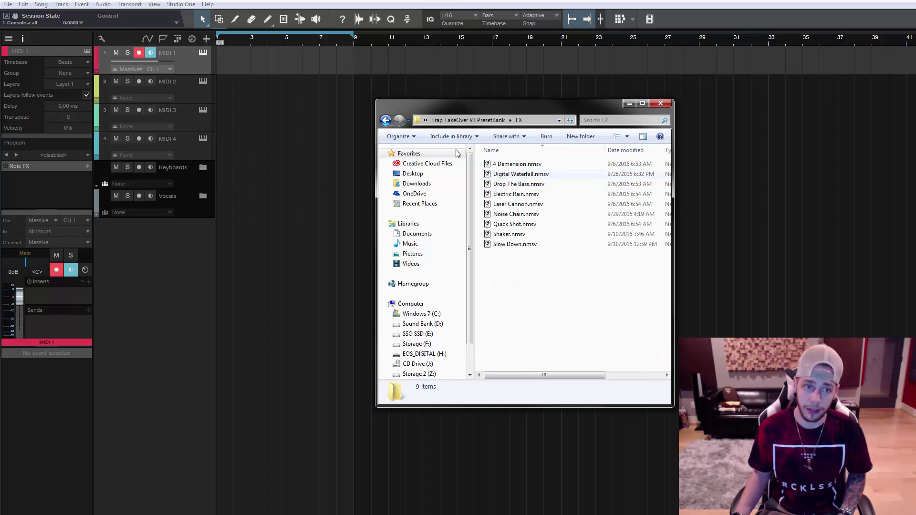
click(385, 121)
double_click(515, 187)
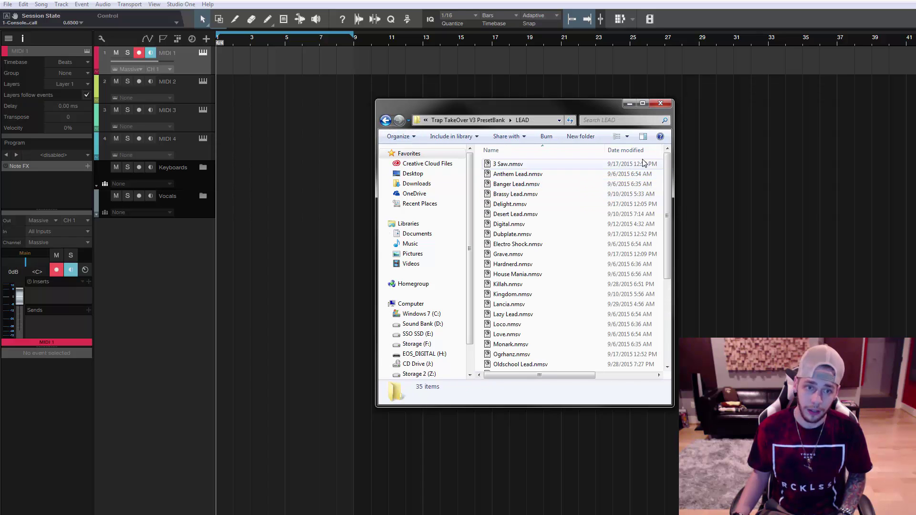
drag(667, 205, 660, 286)
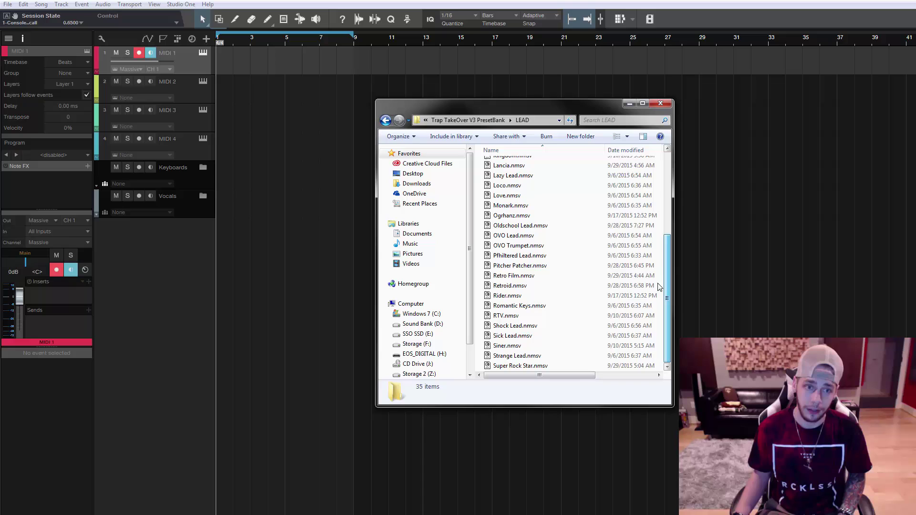
Look through the preset files in the PAD and PLUCK folders, ending at the main Trap TakeOver PresetBank V3 [MASSIVE] folder.
click(386, 121)
double_click(508, 194)
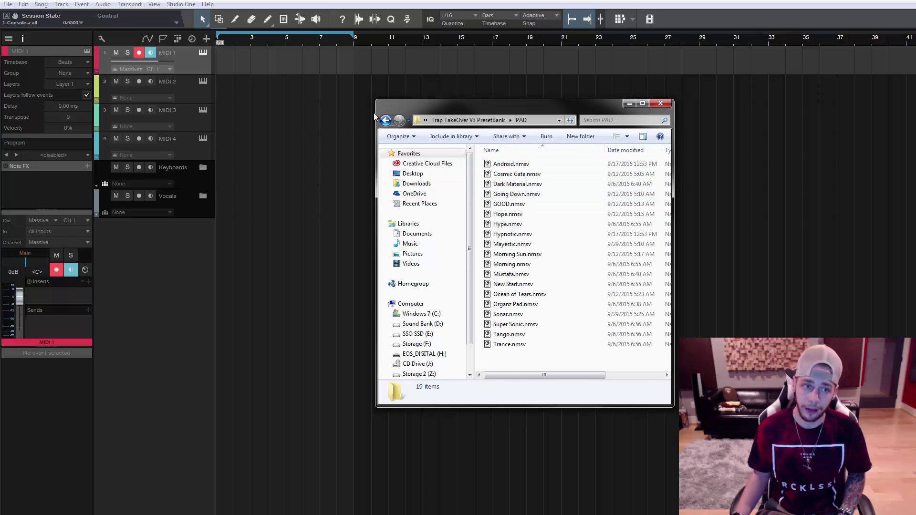
click(385, 120)
double_click(509, 204)
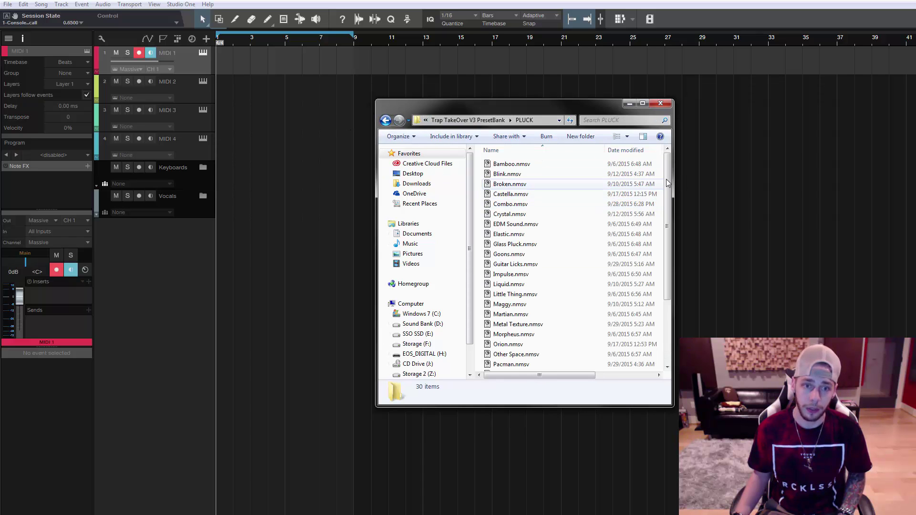
scroll(667, 182, down, 3)
click(385, 121)
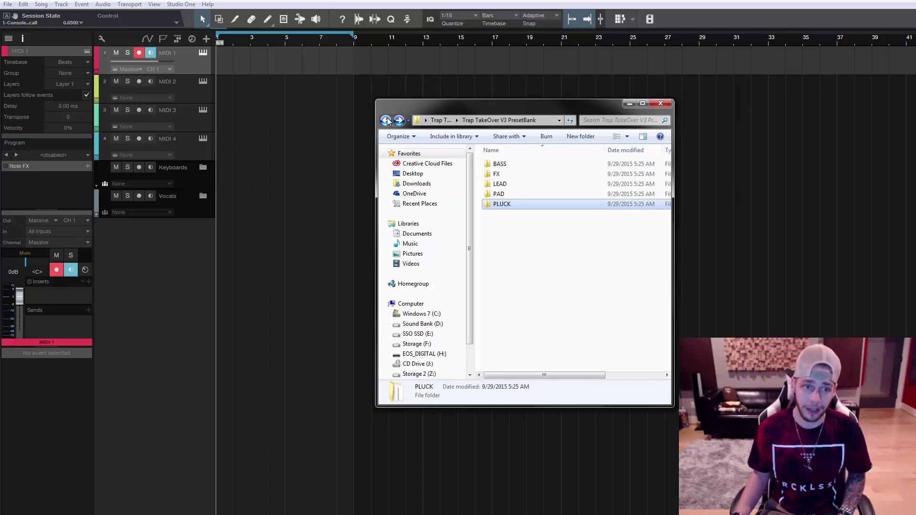
click(385, 120)
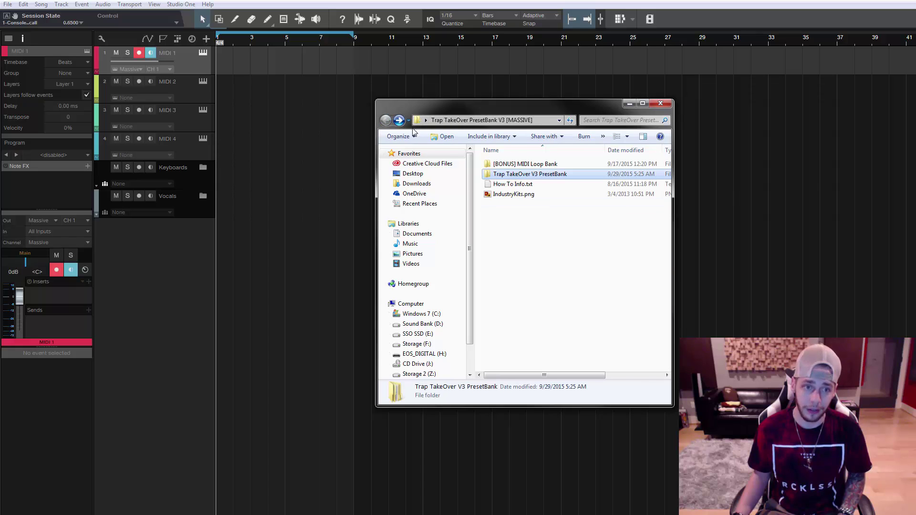
Open the [BONUS] MIDI Loop Bank folder and examine the MIDI files in its BASS and LEAD folders.
double_click(525, 165)
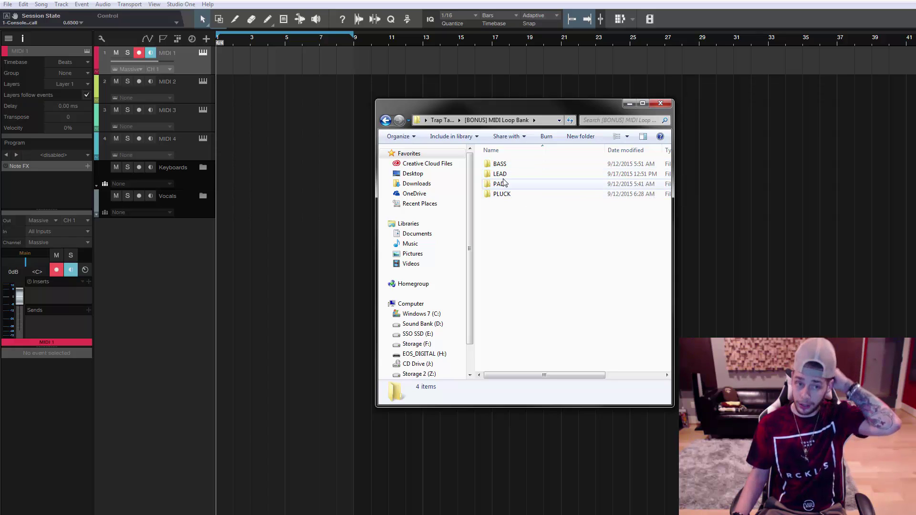
double_click(506, 166)
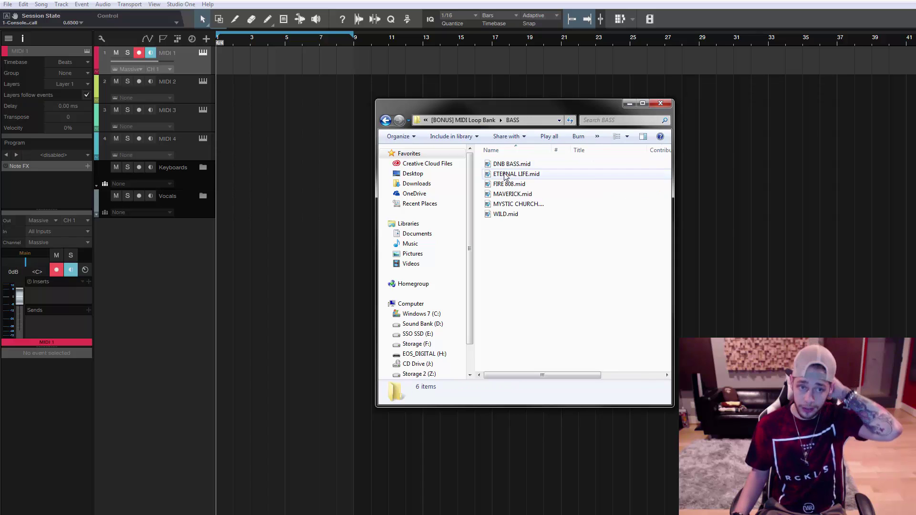
click(385, 120)
double_click(510, 176)
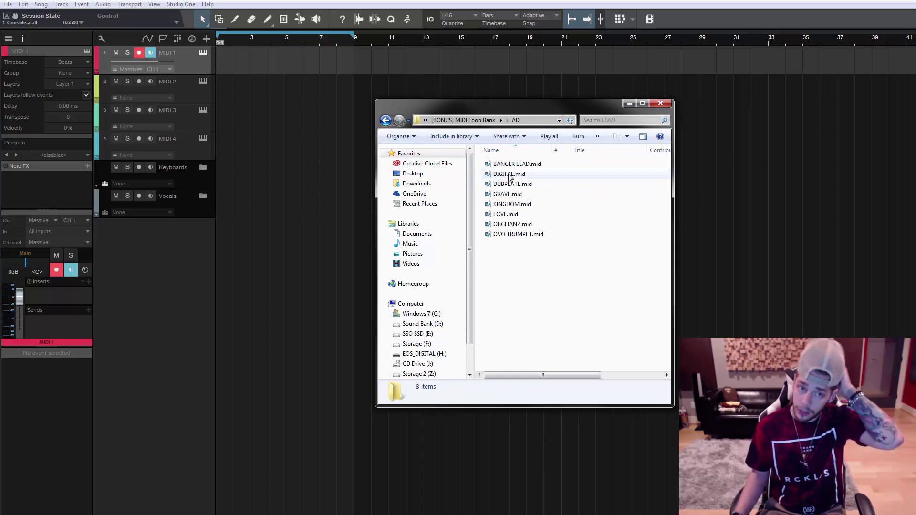
click(386, 120)
Check the LEAD presets in the Trap TakeOver V3 PresetBank folder and return to the main folder.
click(386, 121)
double_click(518, 175)
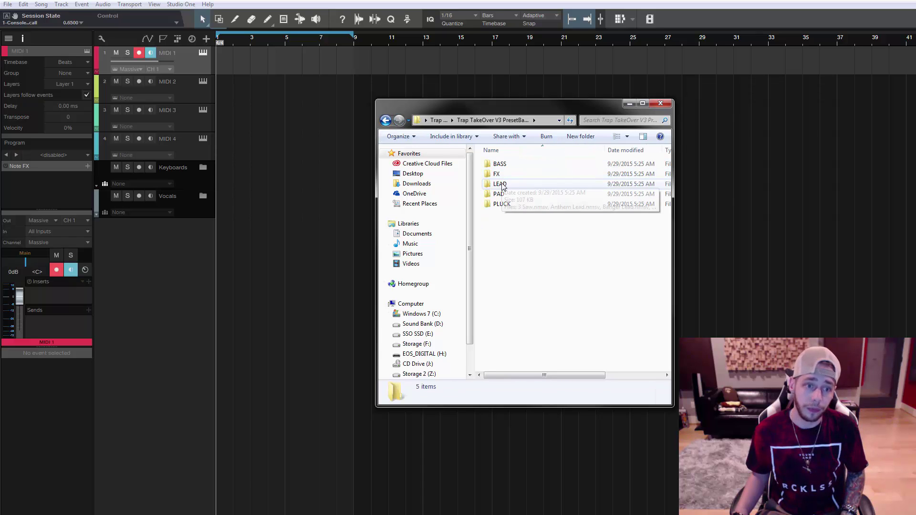
double_click(504, 185)
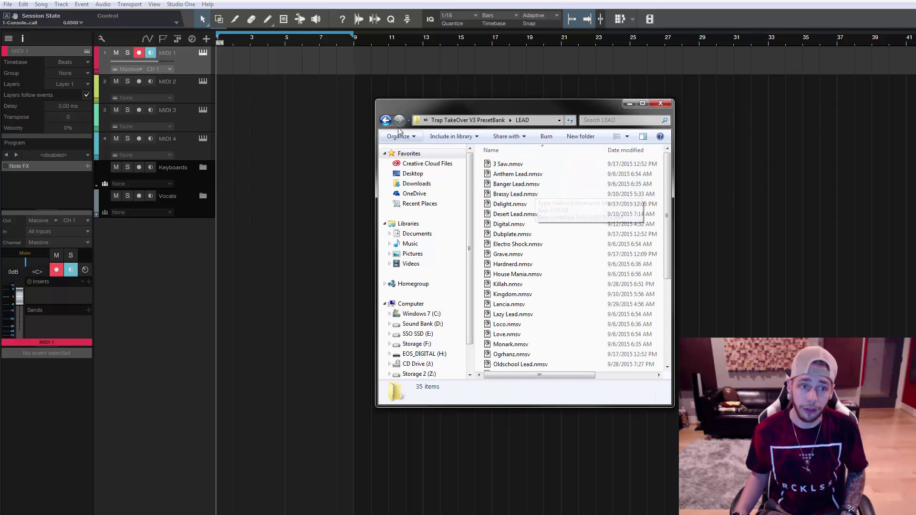
click(385, 120)
click(386, 120)
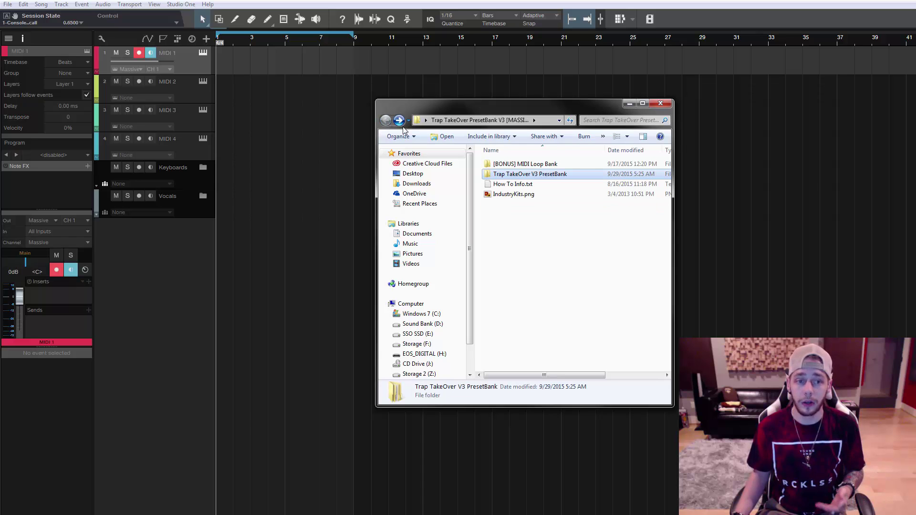
Compare the LEAD MIDI files in the [BONUS] MIDI Loop Bank with the LEAD presets in the Trap TakeOver V3 PresetBank.
double_click(519, 164)
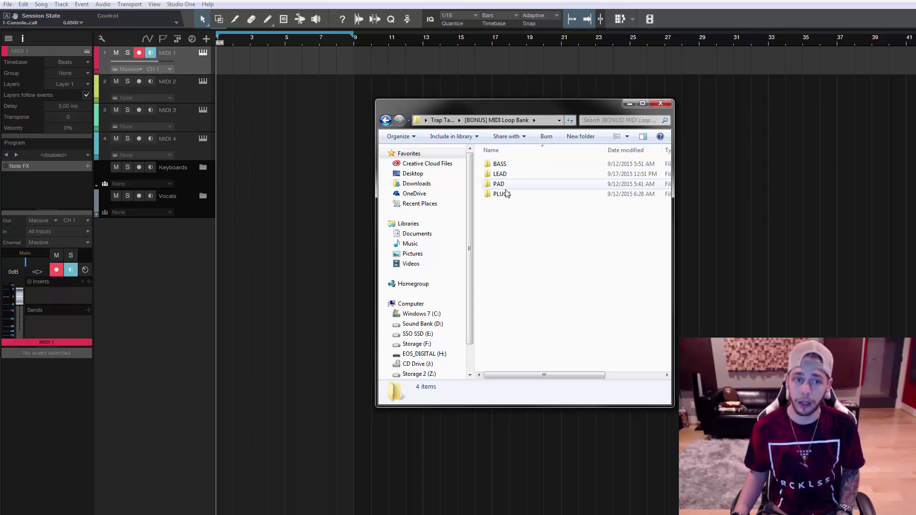
double_click(515, 175)
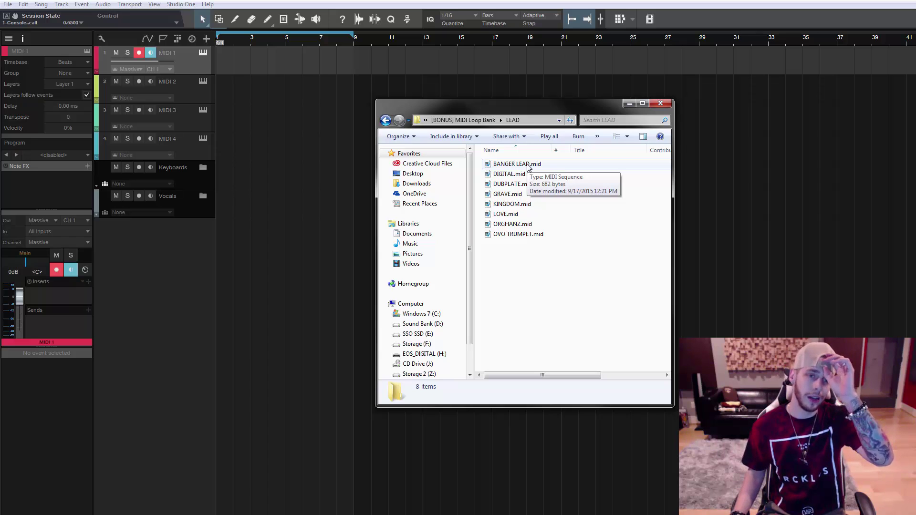
click(385, 121)
click(385, 121)
double_click(529, 174)
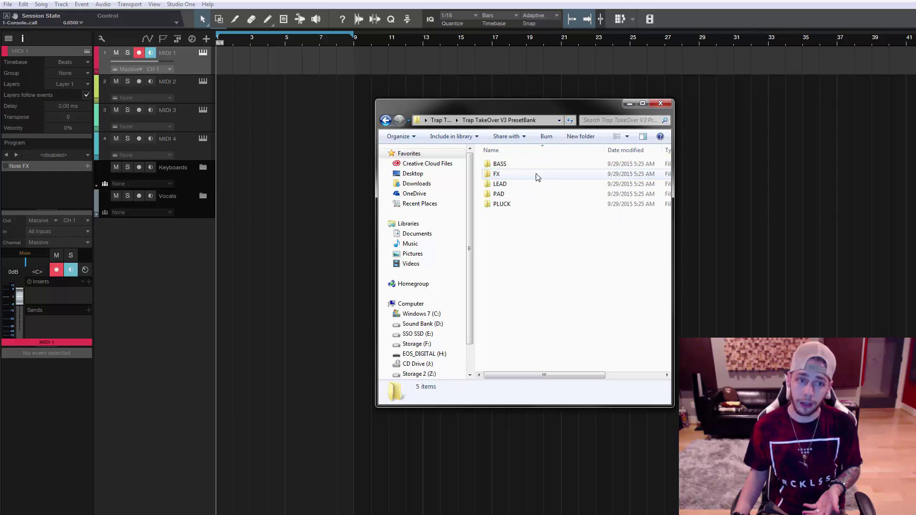
double_click(509, 188)
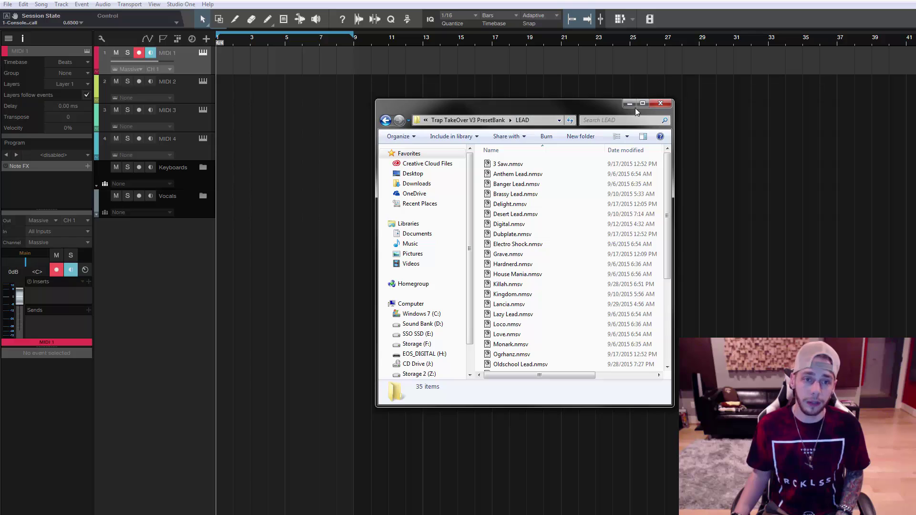
click(385, 121)
click(385, 120)
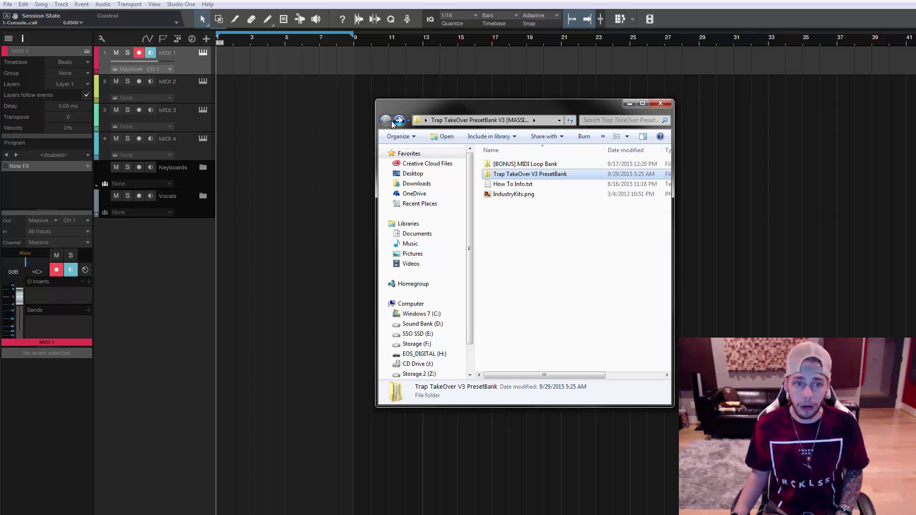
Inspect the properties of the Trap TakeOver V3 PresetBank folder, and close both the properties and the folder window.
right_click(530, 174)
click(558, 397)
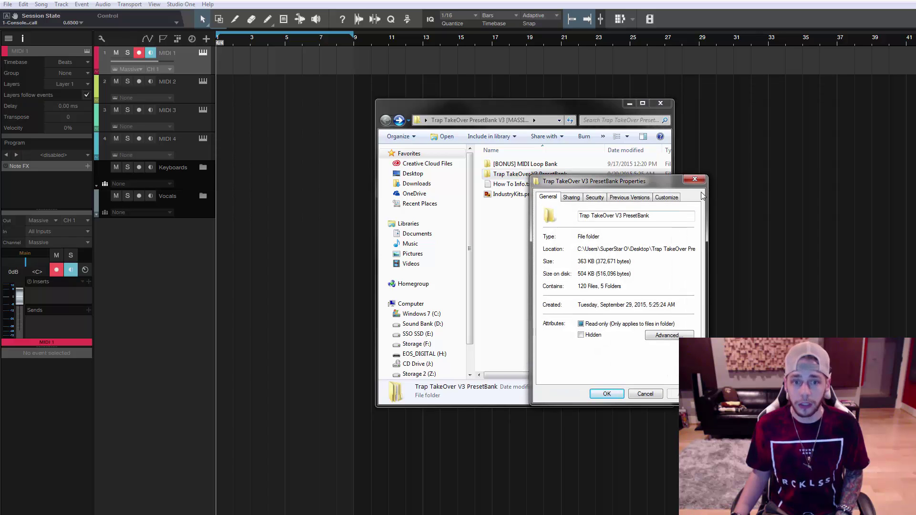
click(695, 179)
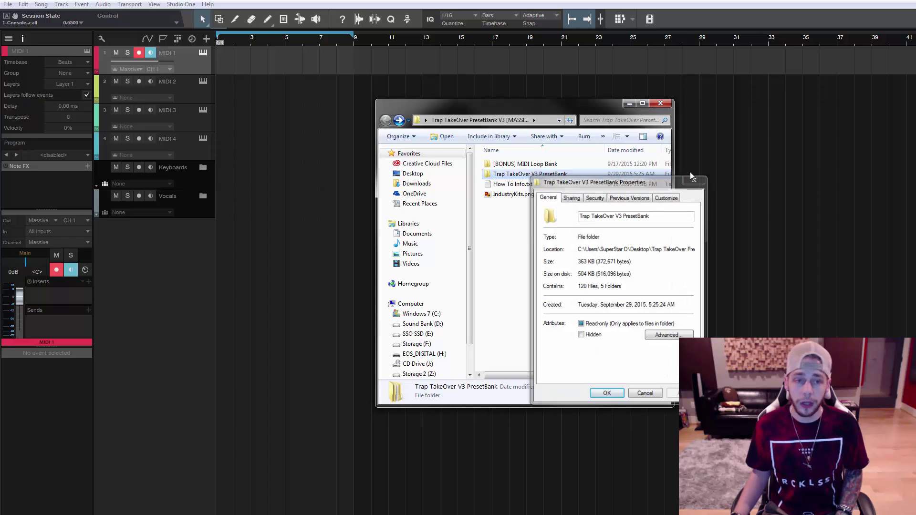
click(662, 104)
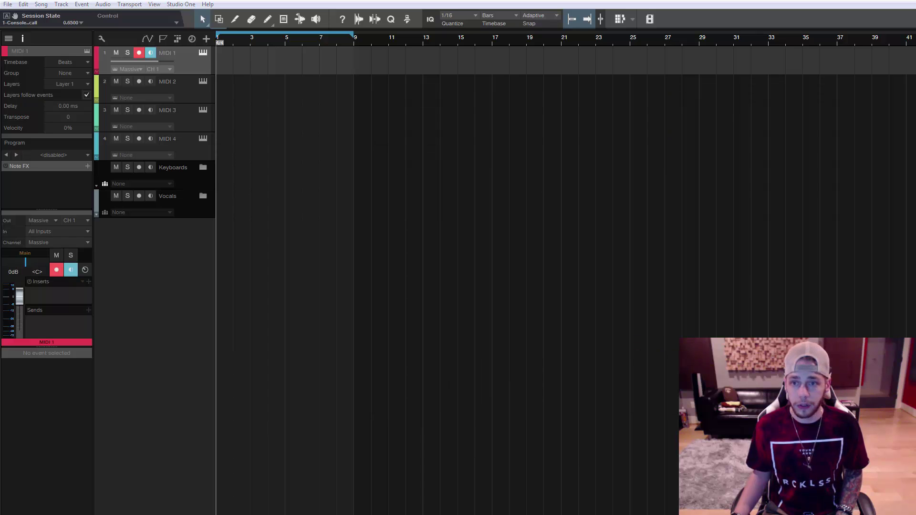
Move the FL Studio Pro [Mixer Presets] folder window into view and examine the presets in its 808 folder.
drag(496, 109, 471, 96)
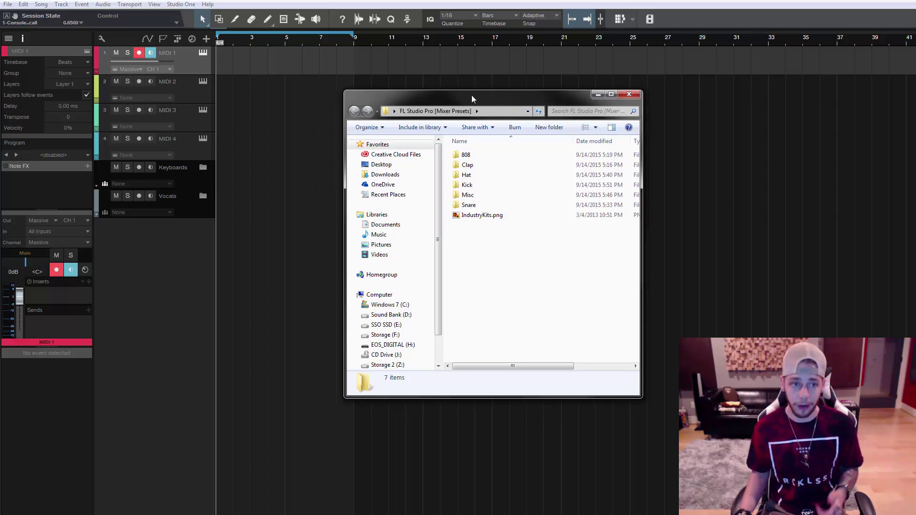
double_click(467, 155)
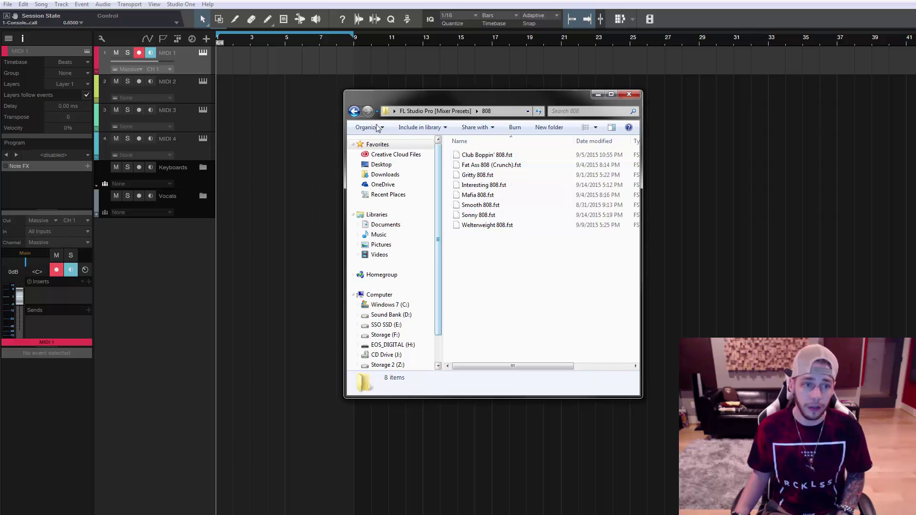
click(355, 111)
double_click(465, 155)
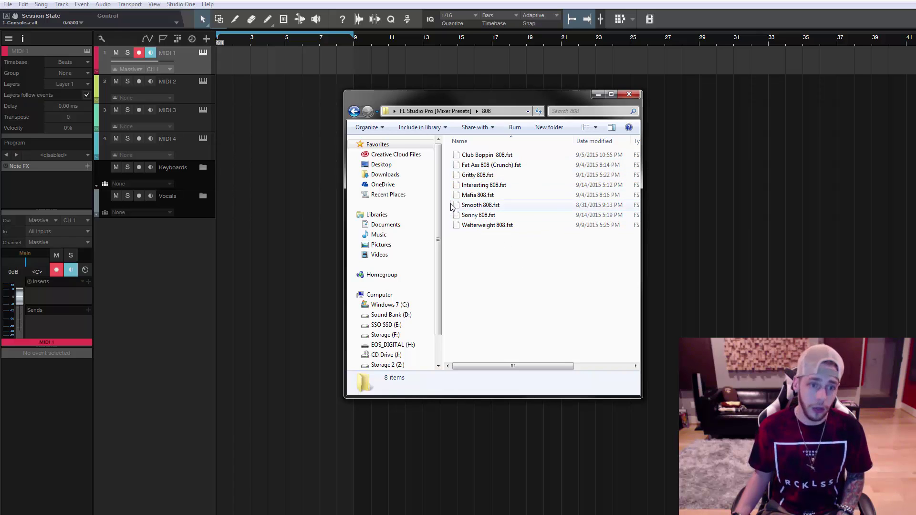
click(353, 112)
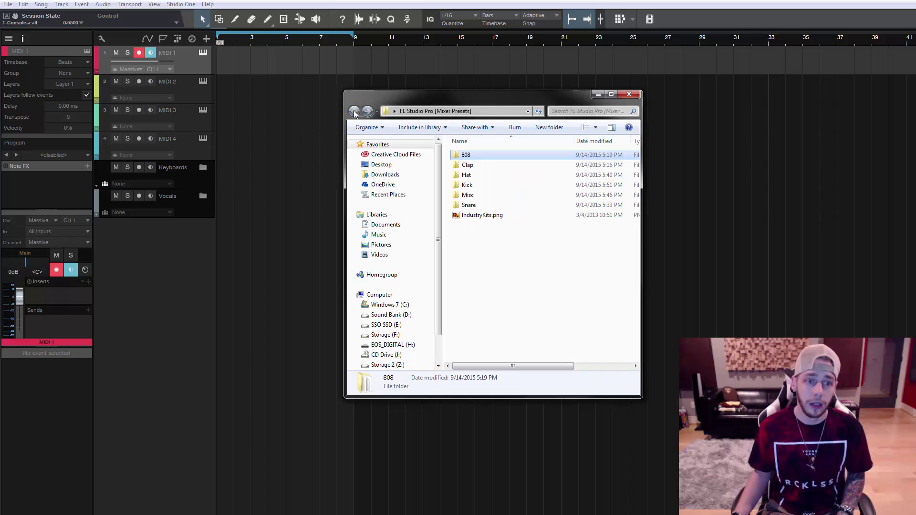
Examine the mixer presets in the Clap and Hat folders and return to the FL Studio Pro [Mixer Presets] folder.
double_click(465, 162)
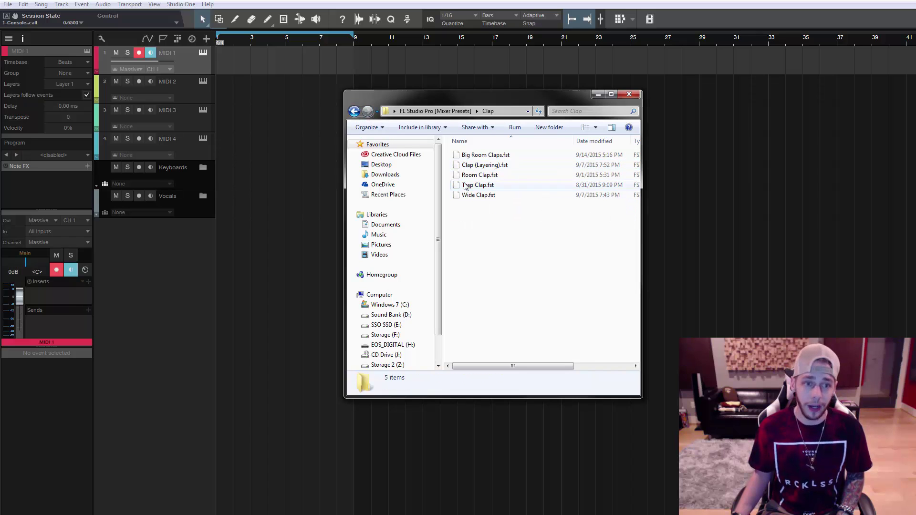
click(353, 112)
double_click(471, 175)
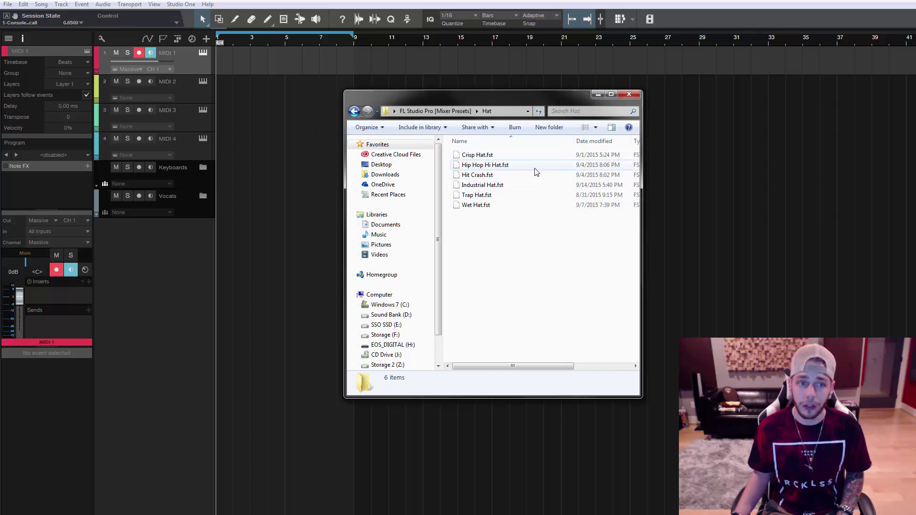
click(355, 112)
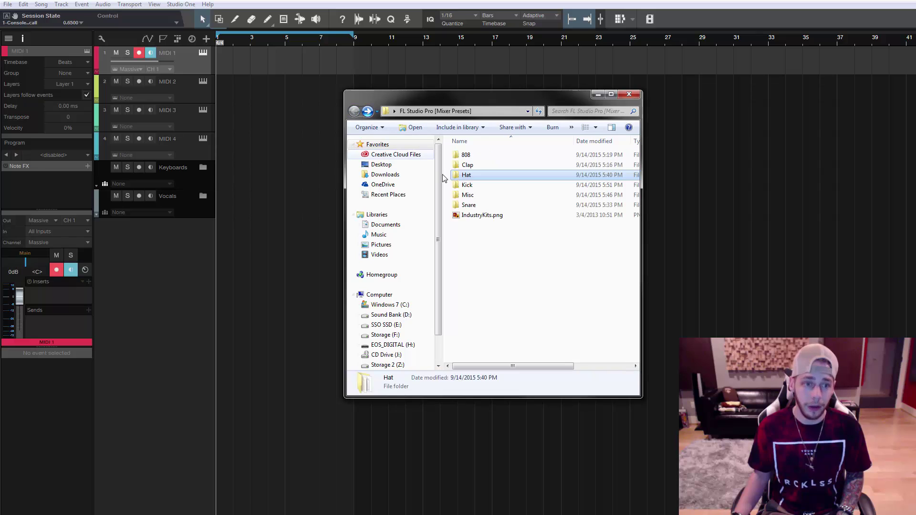
Examine the mixer presets in the Kick and Misc folders of FL Studio Pro [Mixer Presets].
double_click(473, 186)
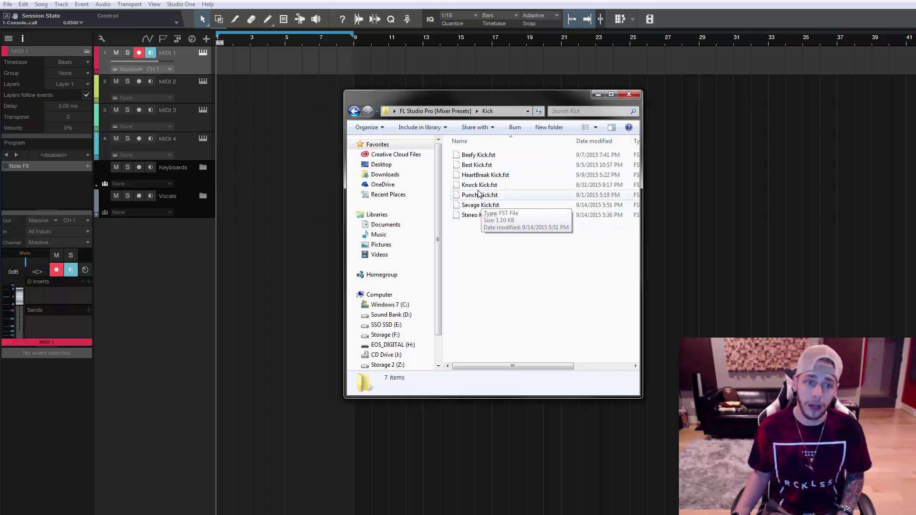
click(354, 111)
double_click(525, 193)
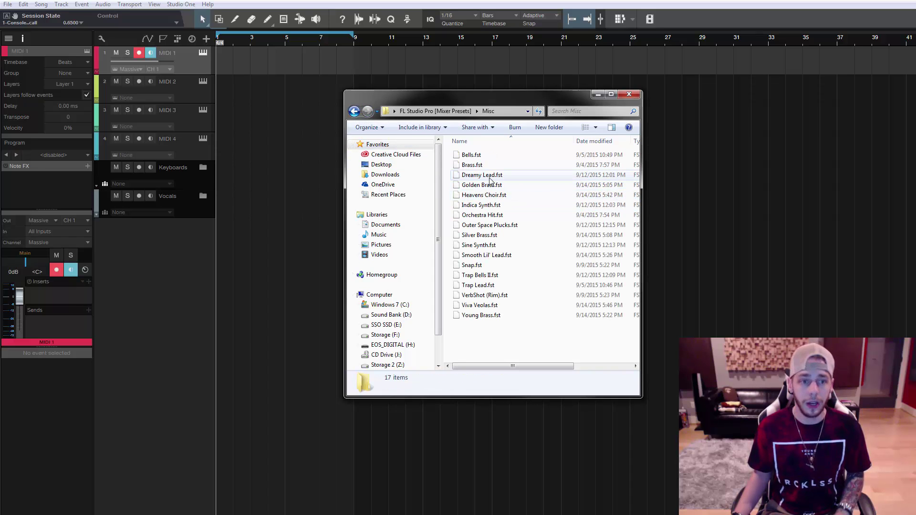
scroll(640, 105, right, 2)
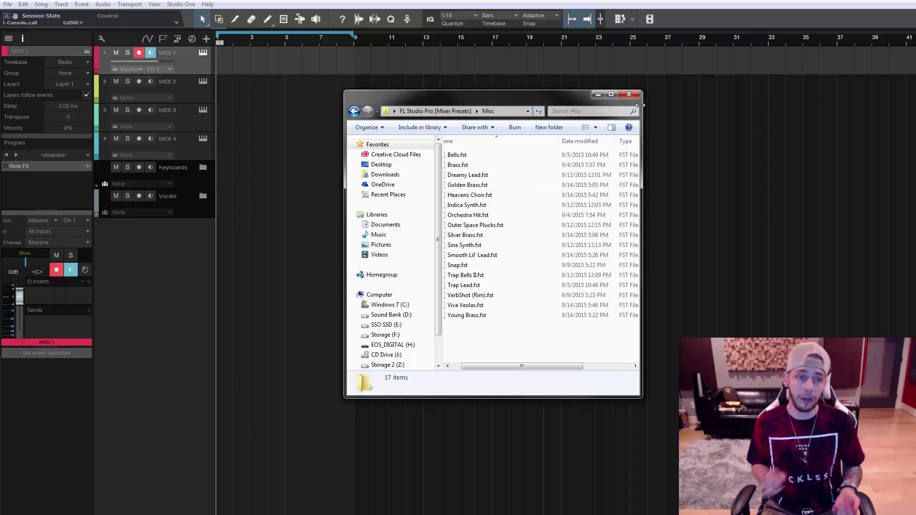
drag(514, 365, 472, 374)
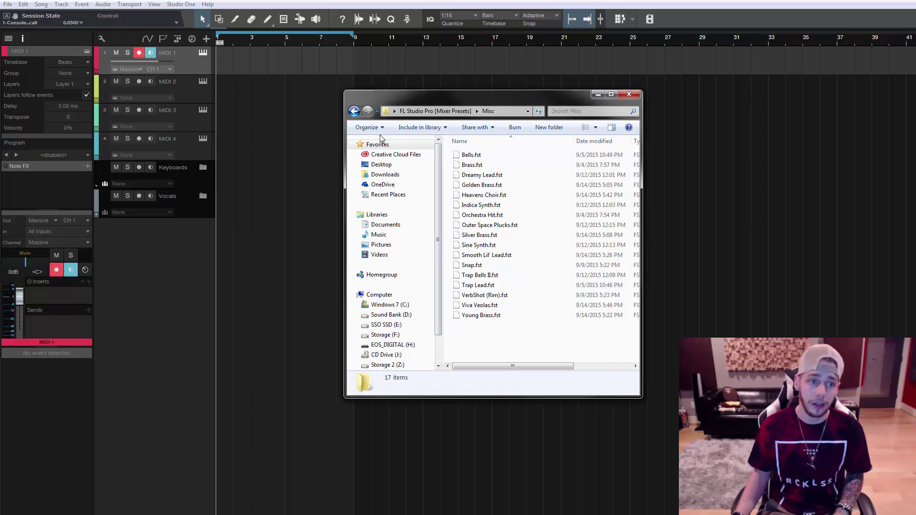
Examine the mixer presets in the Snare folder and close the FL Studio Pro [Mixer Presets] folder window.
click(355, 112)
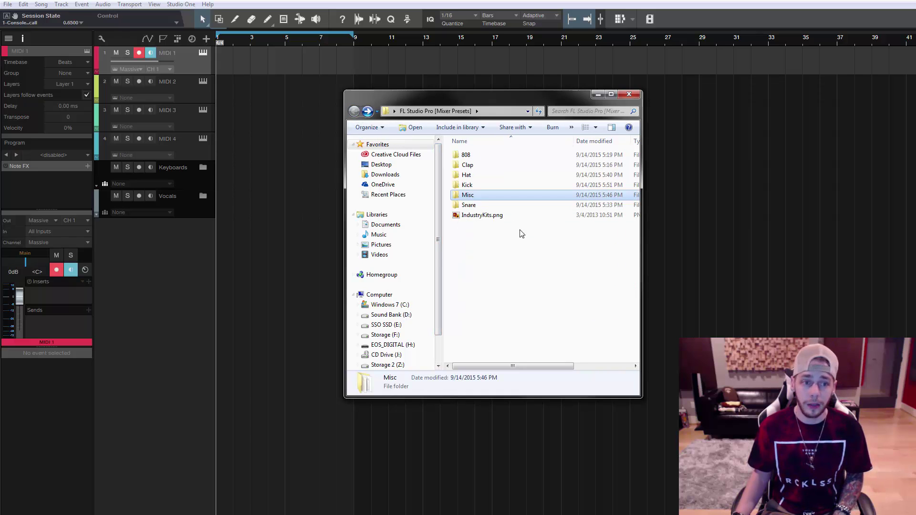
double_click(469, 206)
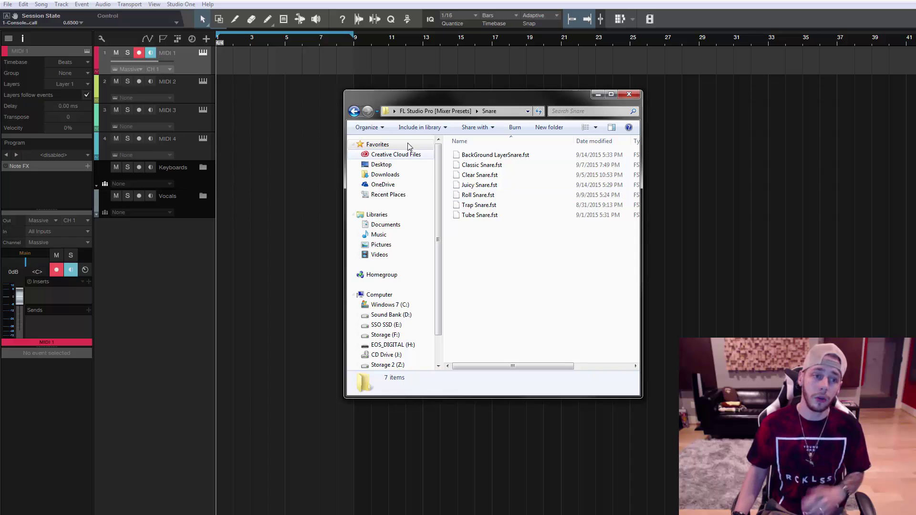
click(354, 113)
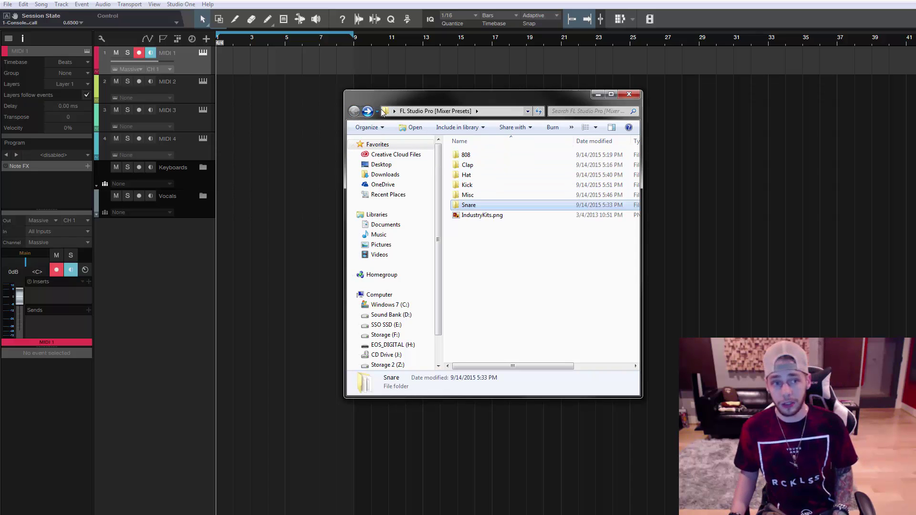
click(630, 95)
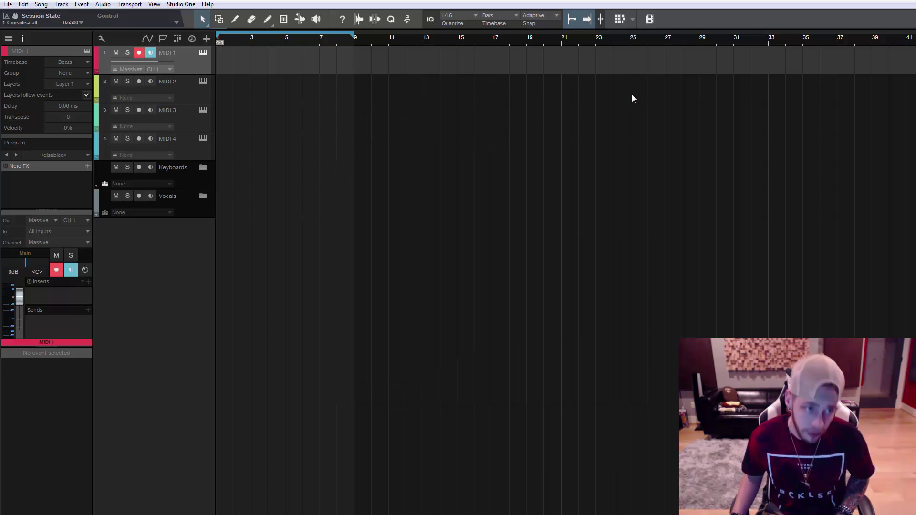
Open the Massive instrument of the MIDI 1 track, reposition its window, and look through its list of saved Trap 3 presets.
click(203, 53)
drag(720, 95, 677, 92)
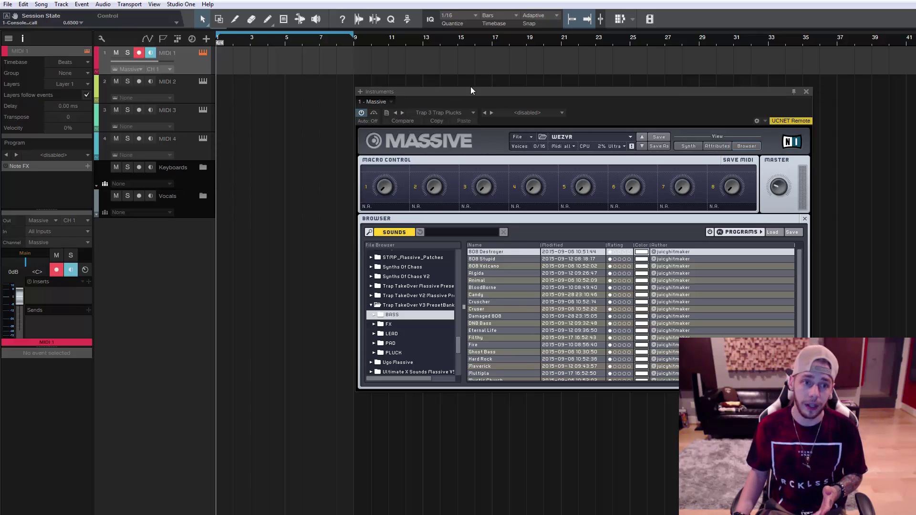
drag(476, 90, 460, 85)
click(428, 108)
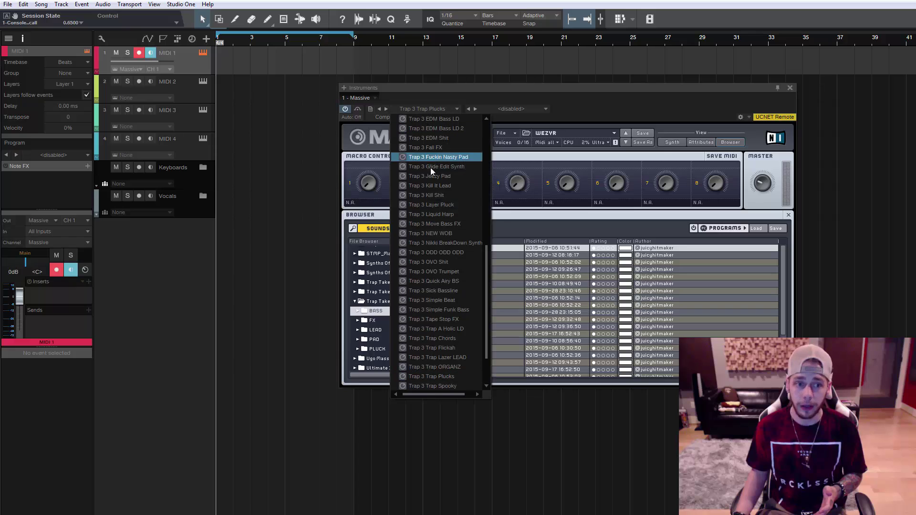
scroll(488, 255, down, 1)
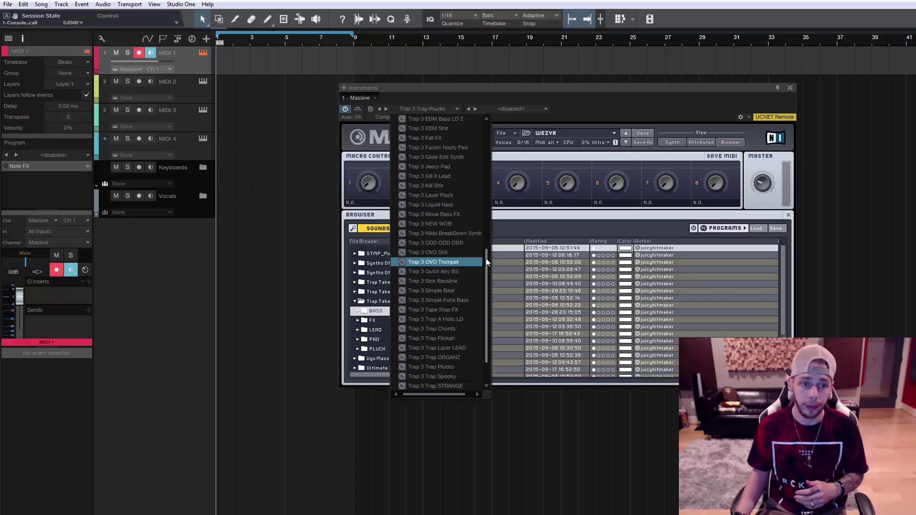
drag(486, 259, 488, 230)
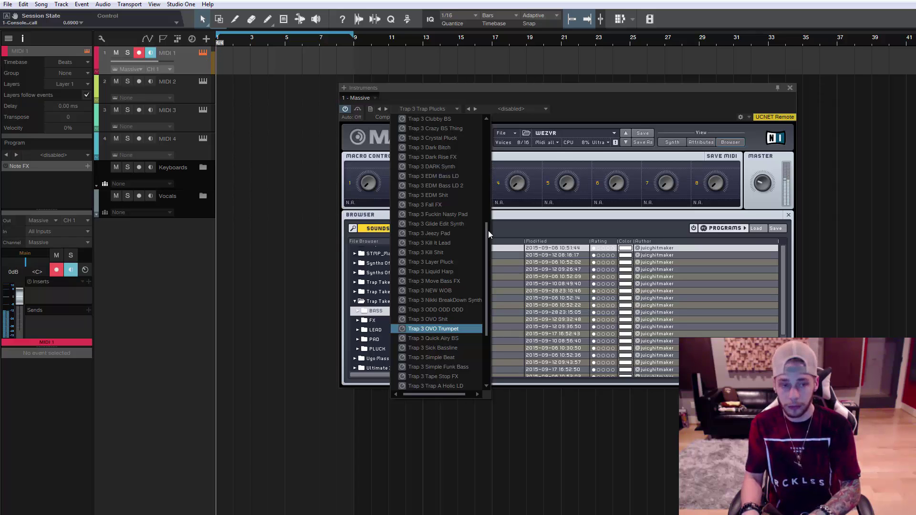
click(608, 104)
Load the Trap 3 Kill Shit preset into Massive and close the preset list.
click(428, 110)
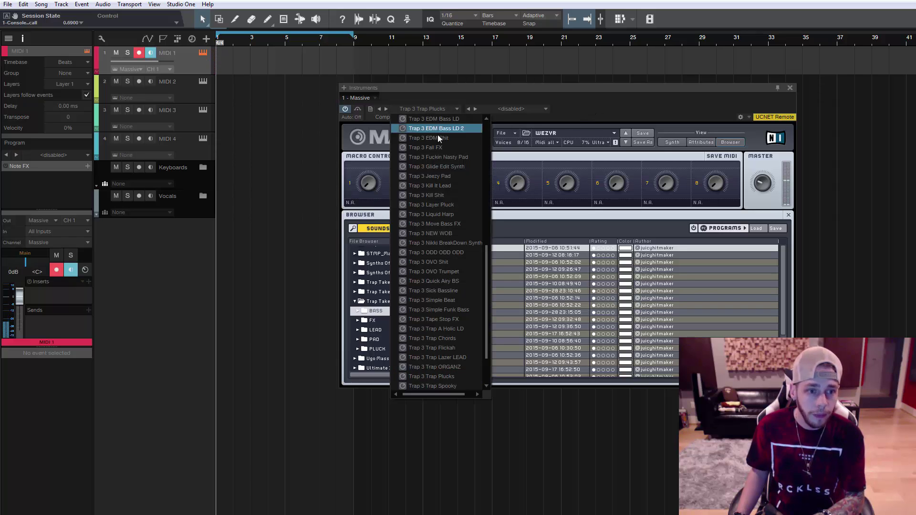
click(445, 196)
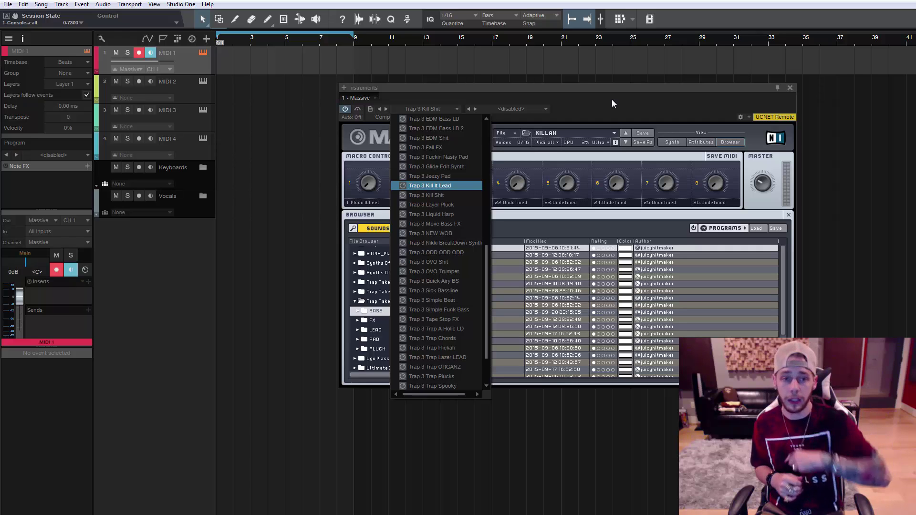
click(612, 99)
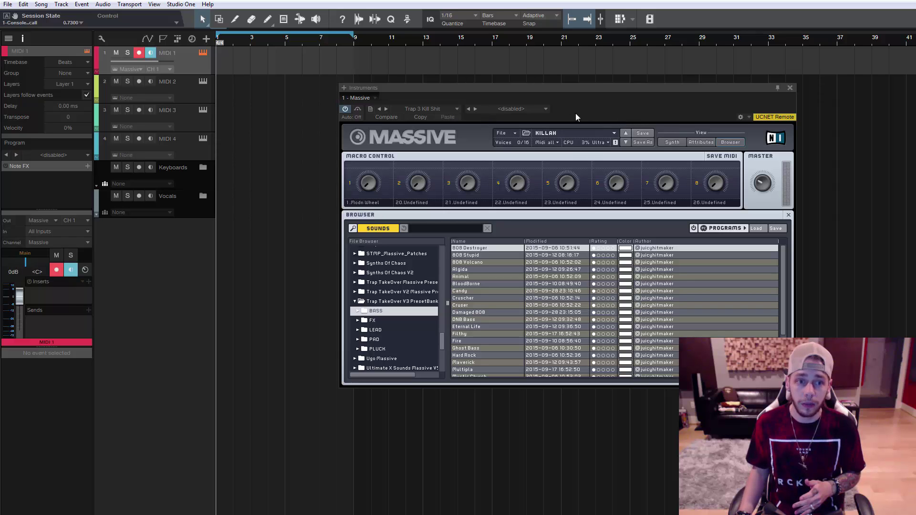
Look through the Trap 3 presets in Massive's preset list and load Trap 3 Back Perc Synth FX.
click(435, 108)
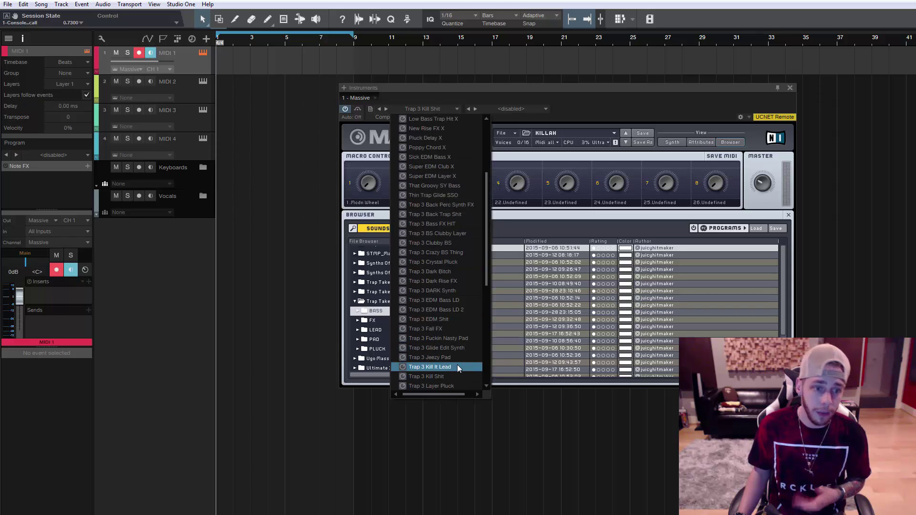
click(616, 110)
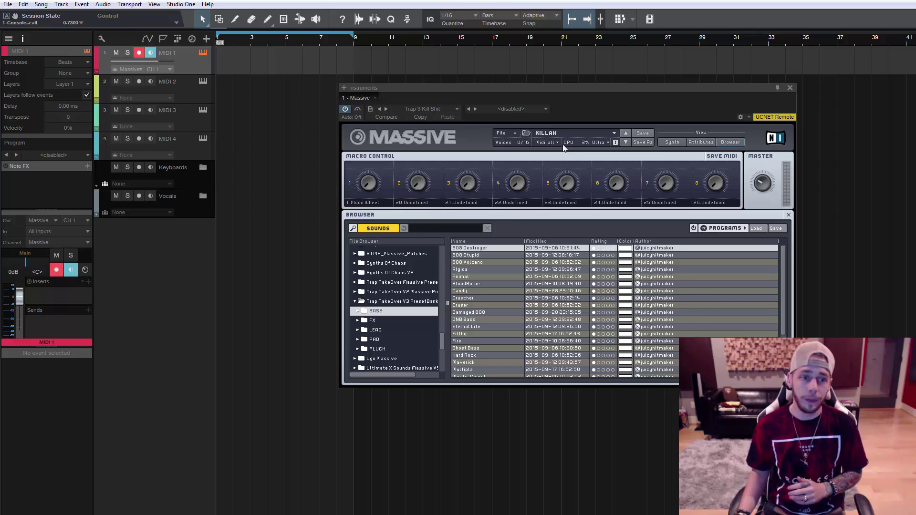
click(425, 109)
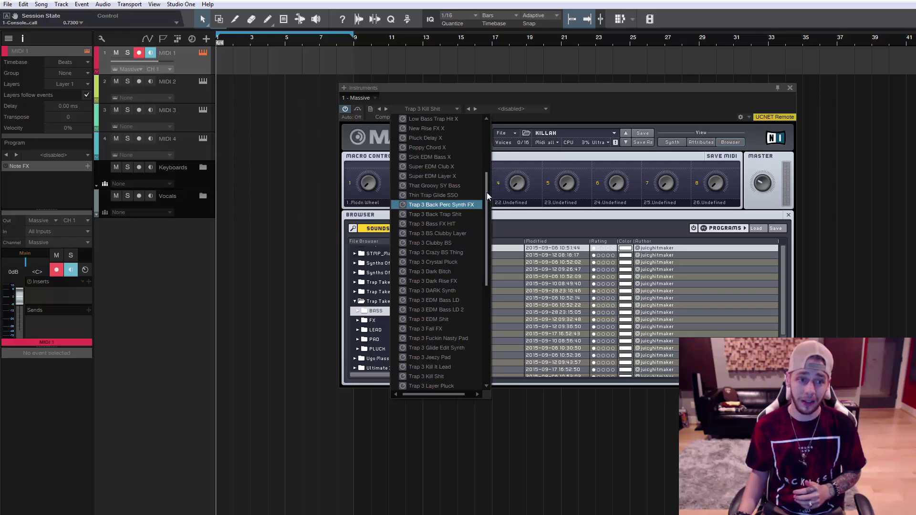
drag(486, 193, 477, 319)
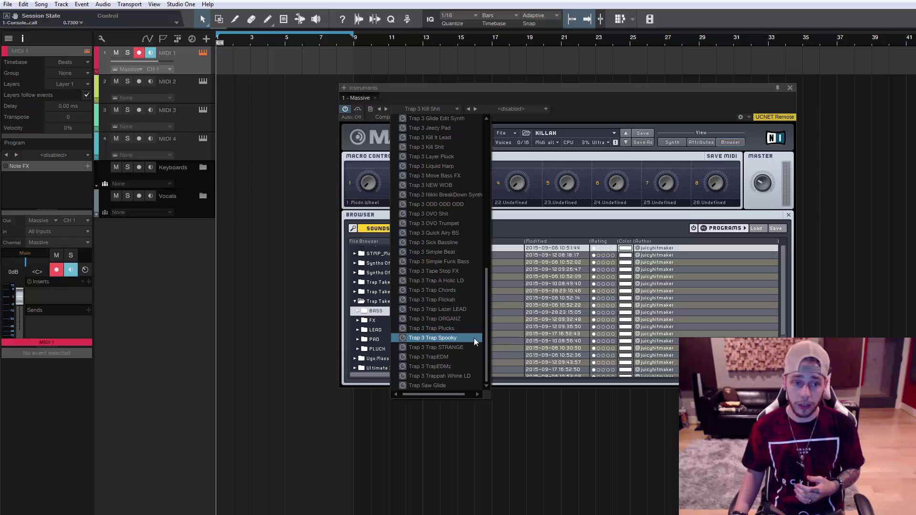
drag(485, 323, 493, 222)
click(444, 215)
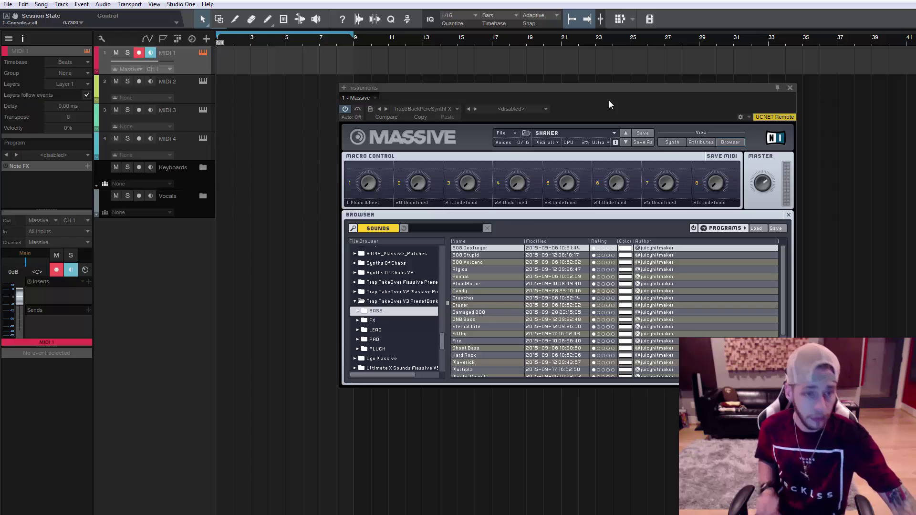
Audition the Trap 3 presets Back Trap Shit, Bass FX HIT, BS Clubby Layer, Clubby BS and Crazy BS Thing in order.
click(435, 109)
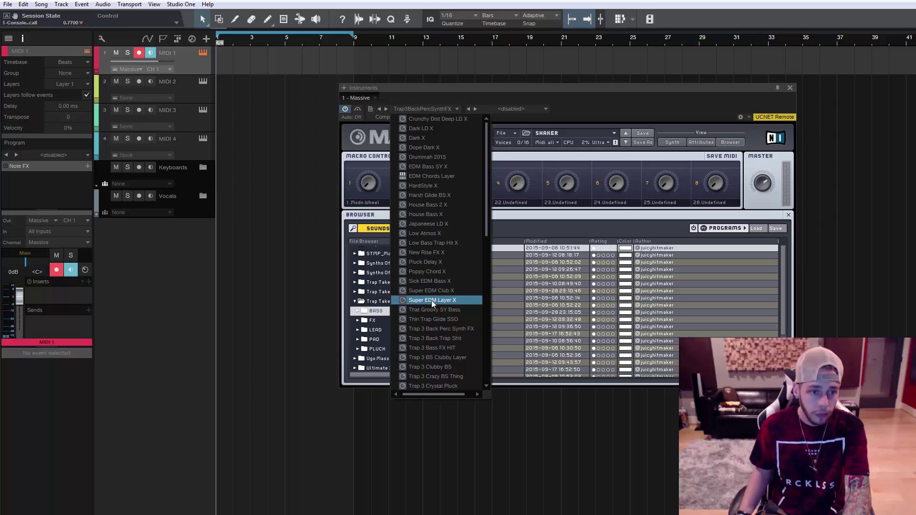
click(435, 339)
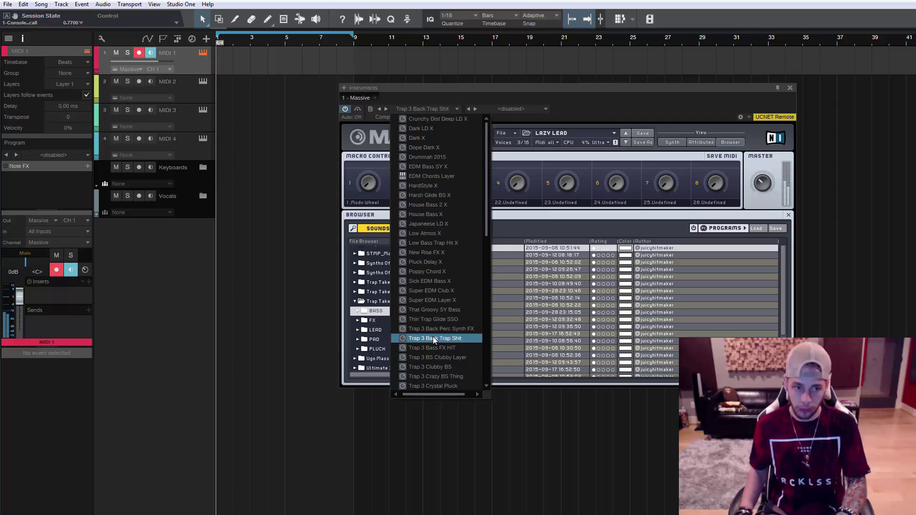
click(427, 347)
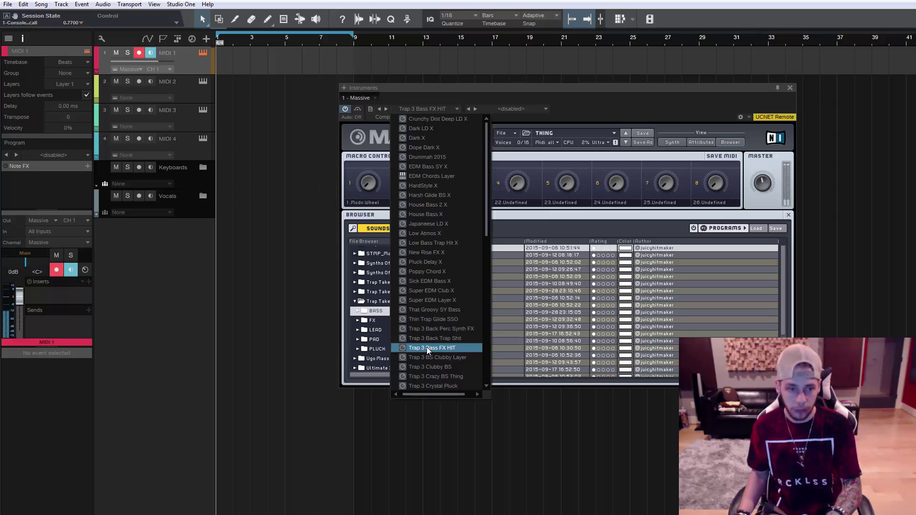
click(452, 358)
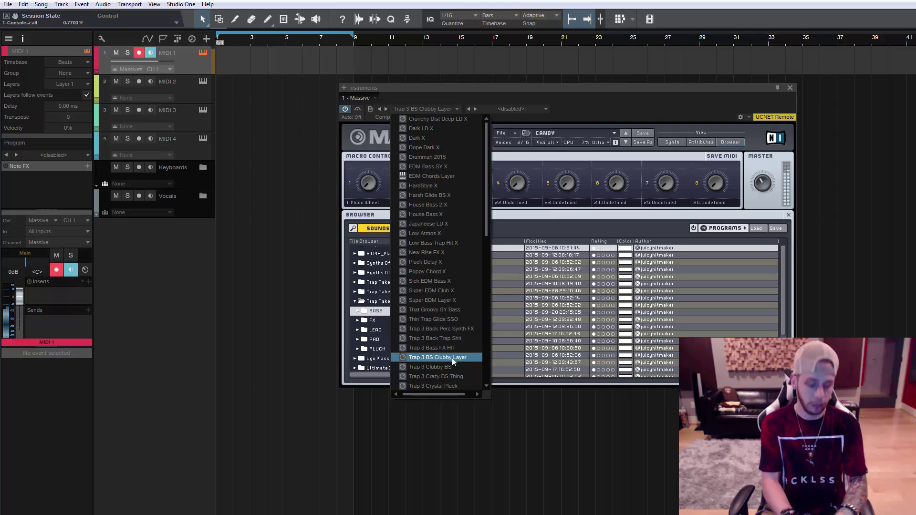
click(451, 368)
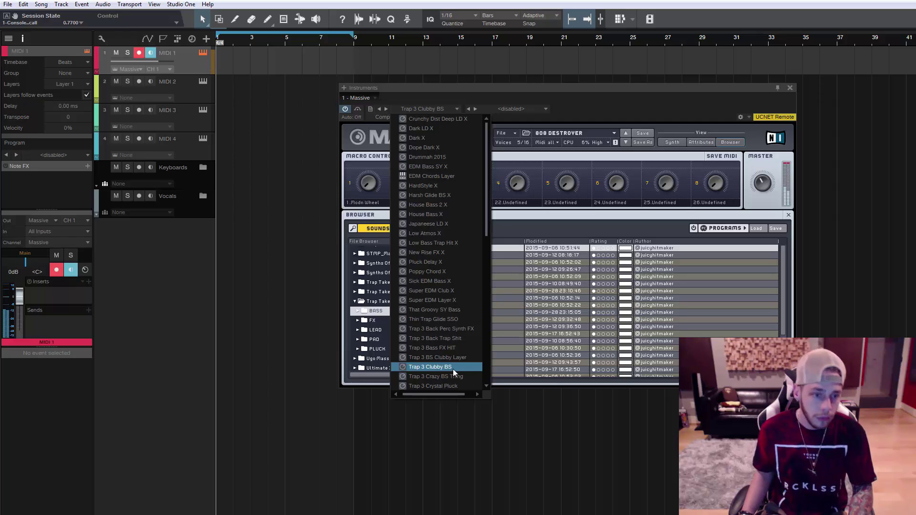
click(450, 377)
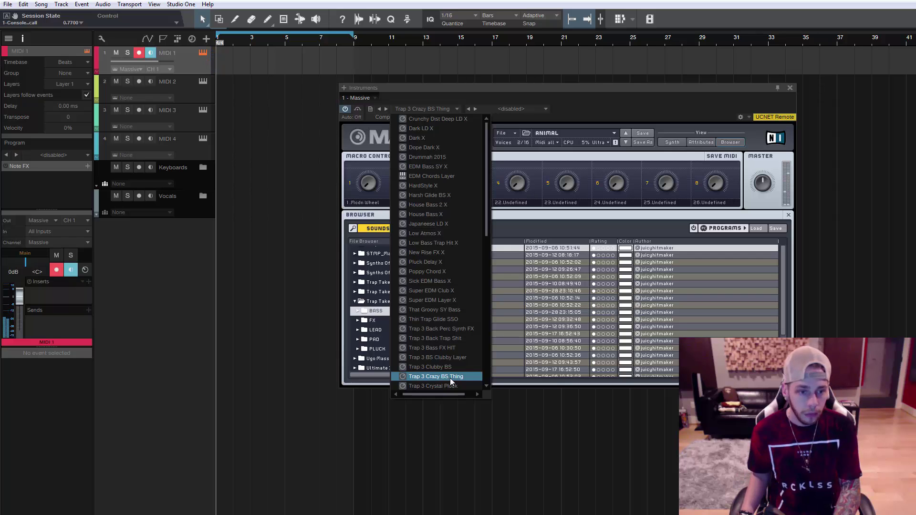
Audition the Trap 3 presets Crystal Pluck, Dark Bitch, Dark Rise FX, DARK Synth and EDM Bass LD in order.
scroll(451, 378, down, 3)
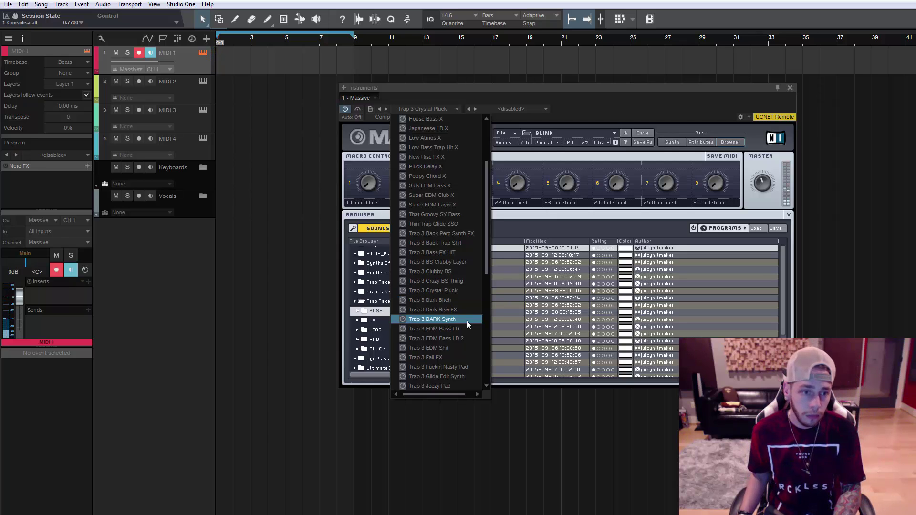
click(446, 300)
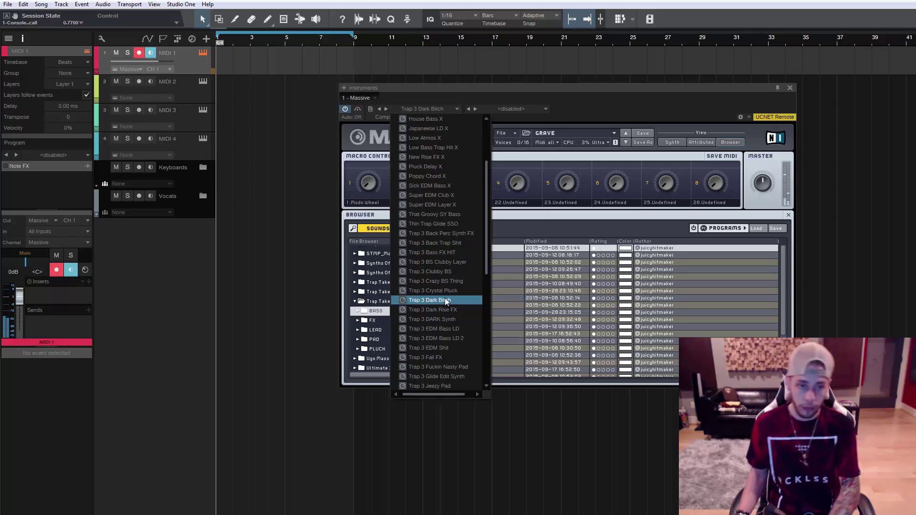
click(443, 310)
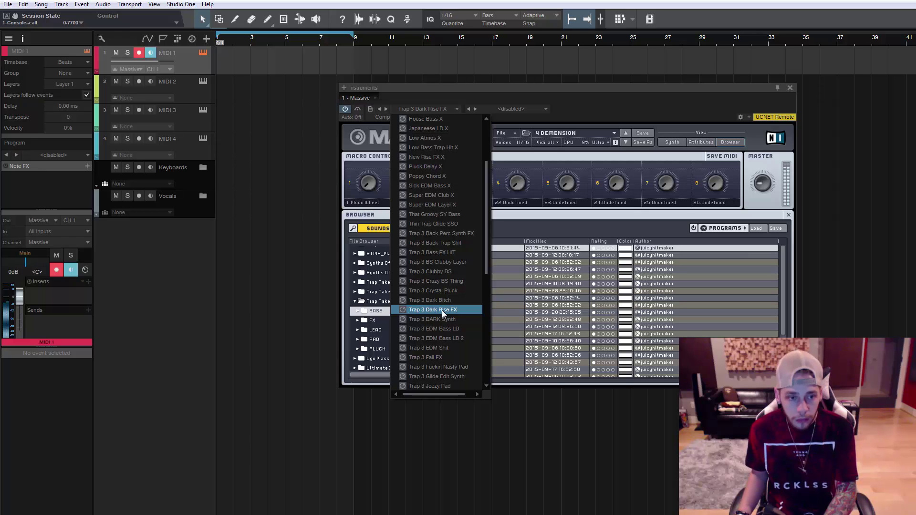
click(442, 316)
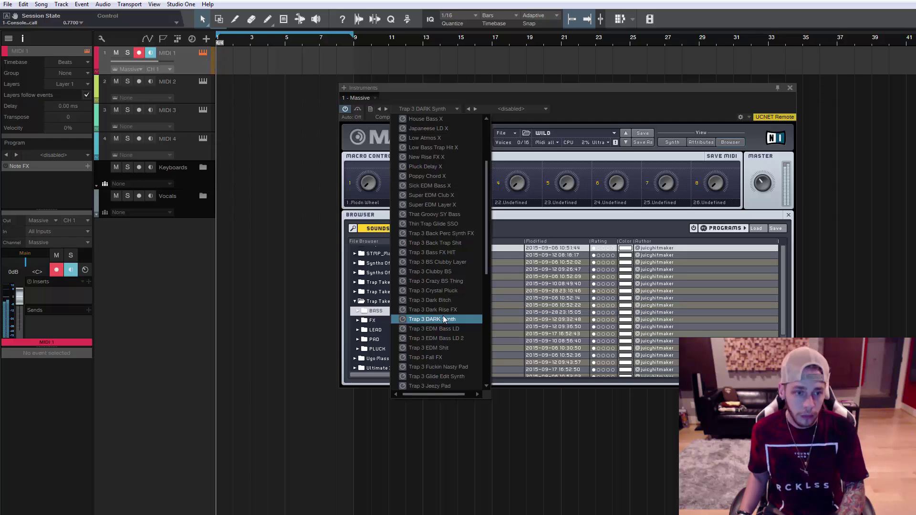
click(442, 328)
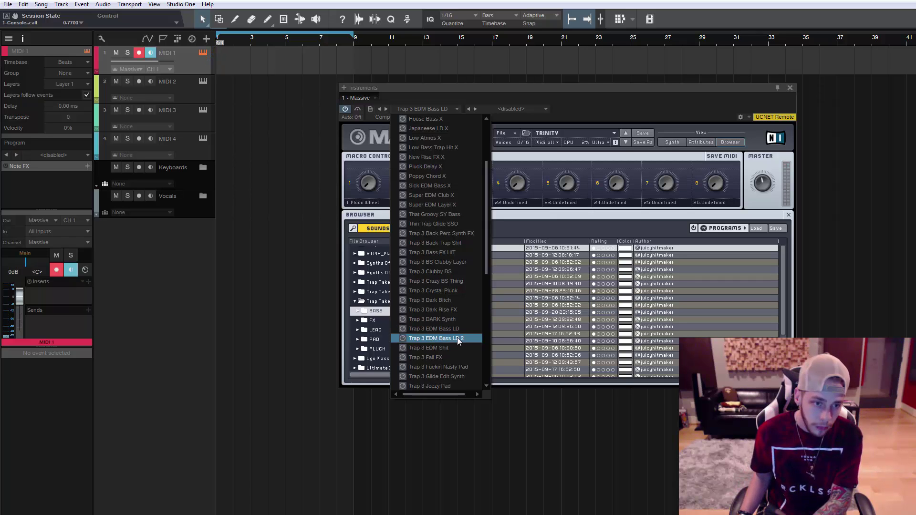
Audition the Trap 3 presets EDM Bass LD 2, EDM Shit, Fall FX and Fuckin Nasty Pad in order.
click(457, 338)
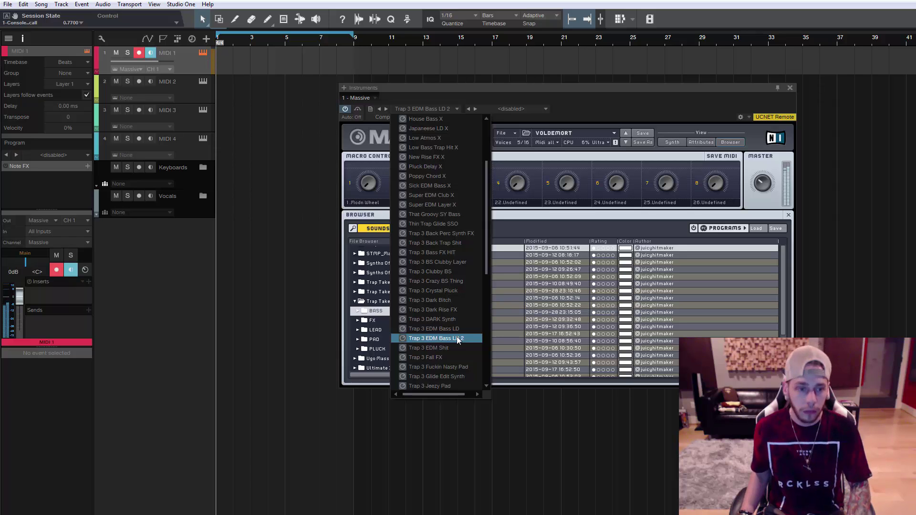
click(454, 348)
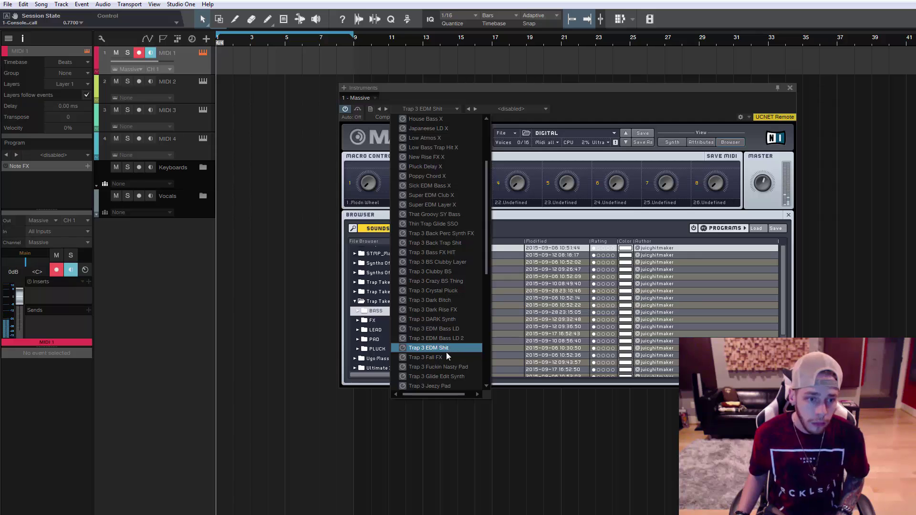
click(445, 354)
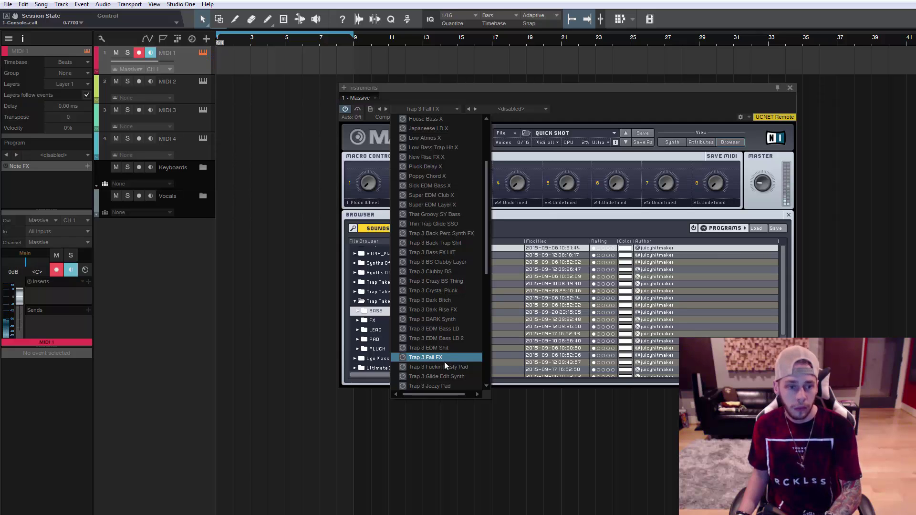
click(444, 366)
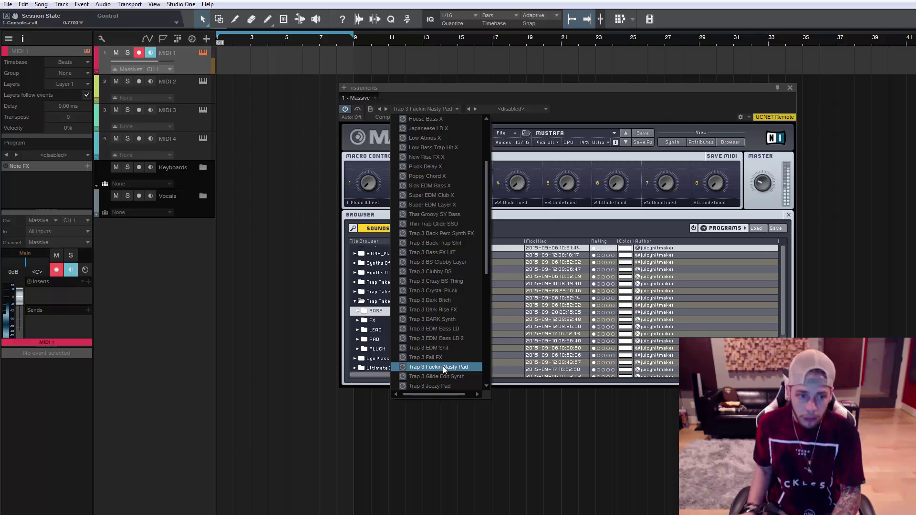
Audition the Trap 3 presets Glide Edit Synth, Jeezy Pad, Kill It Lead and Kill Shit in order.
click(440, 376)
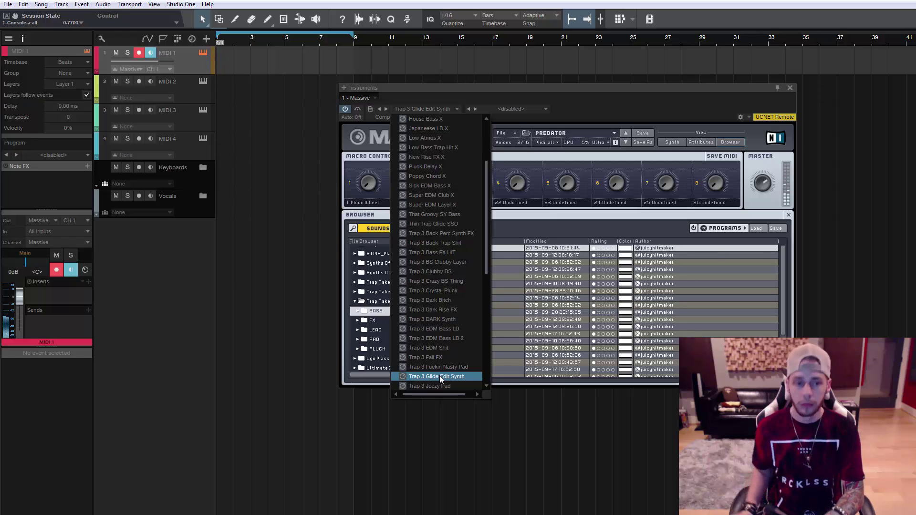
scroll(438, 379, down, 4)
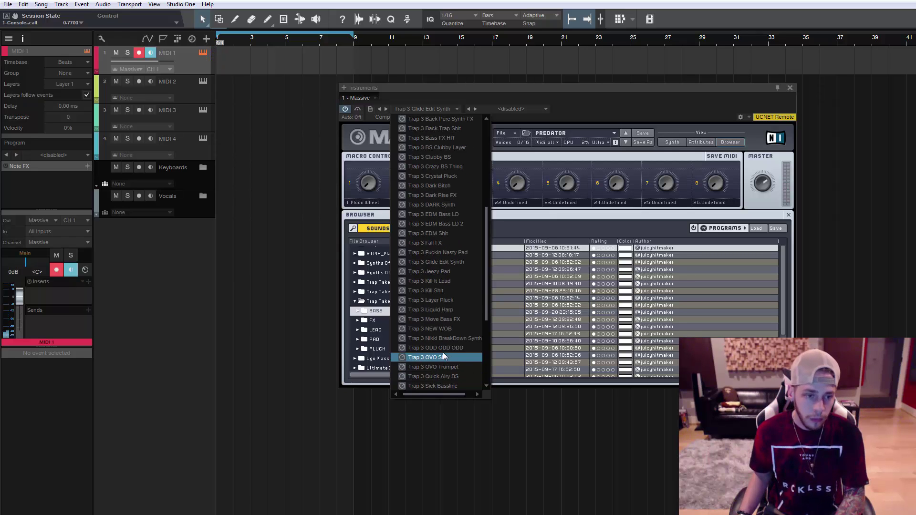
click(446, 271)
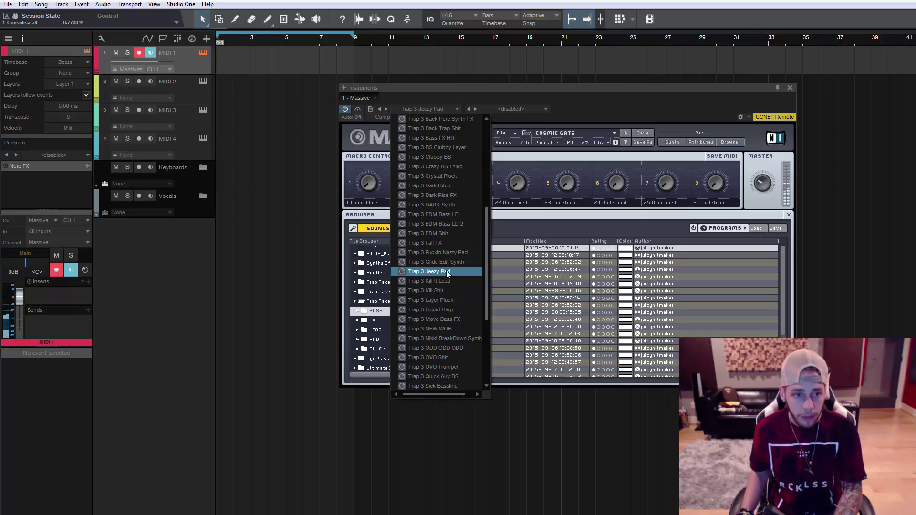
click(445, 282)
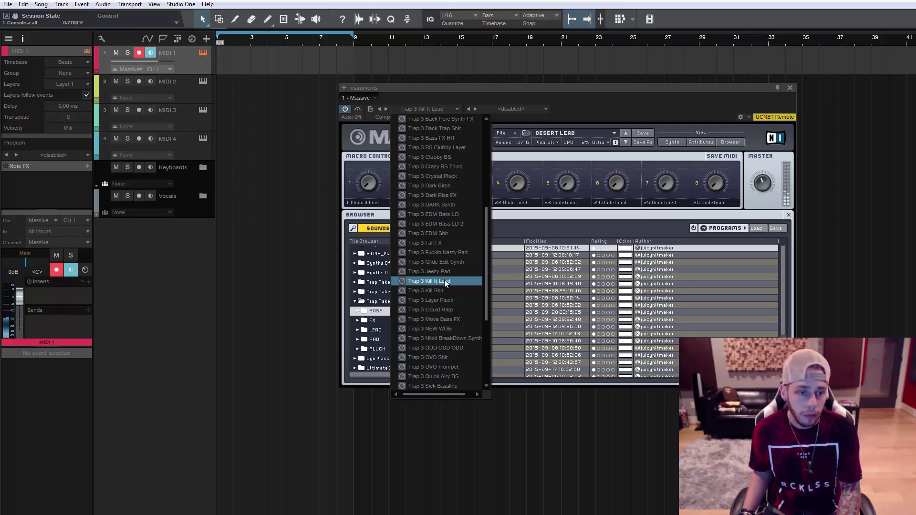
click(440, 291)
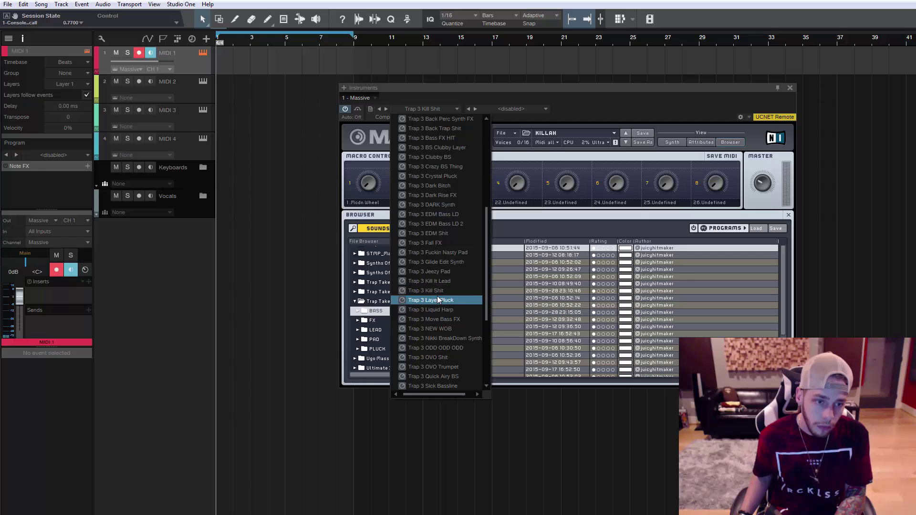
Audition the Trap 3 presets Layer Pluck, Liquid Harp, Move Bass FX, NEW WOB and Nikki BreakDown Synth in order.
click(437, 299)
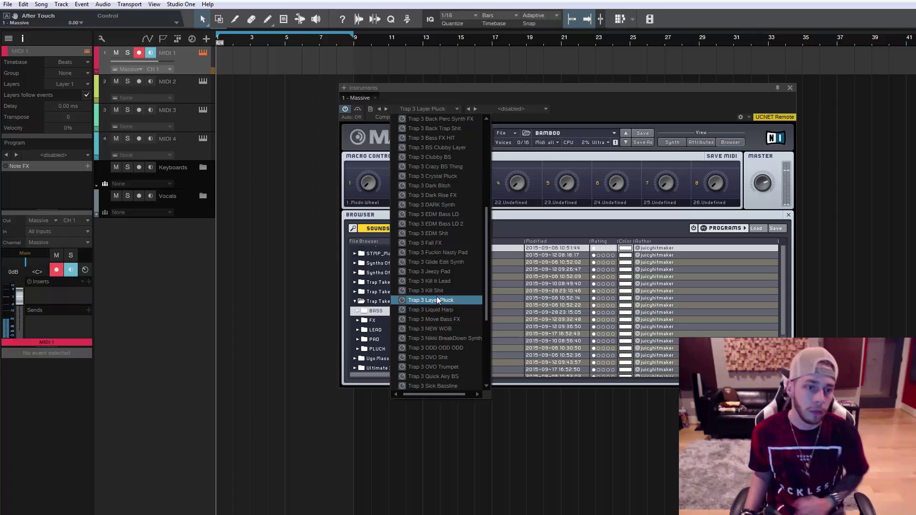
click(440, 311)
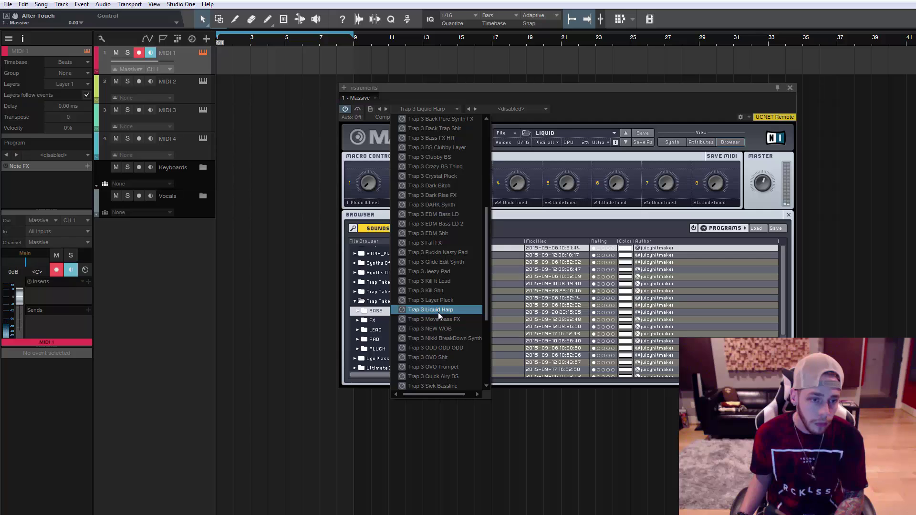
click(438, 319)
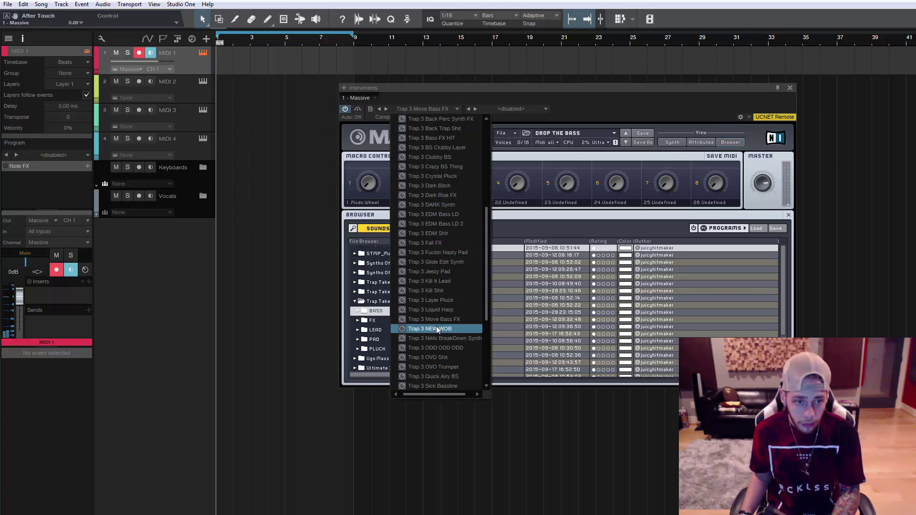
click(437, 328)
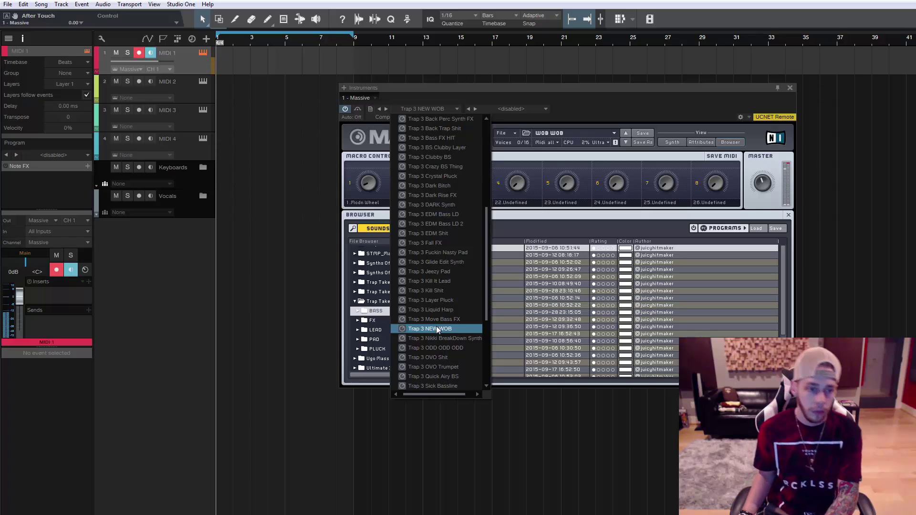
click(435, 338)
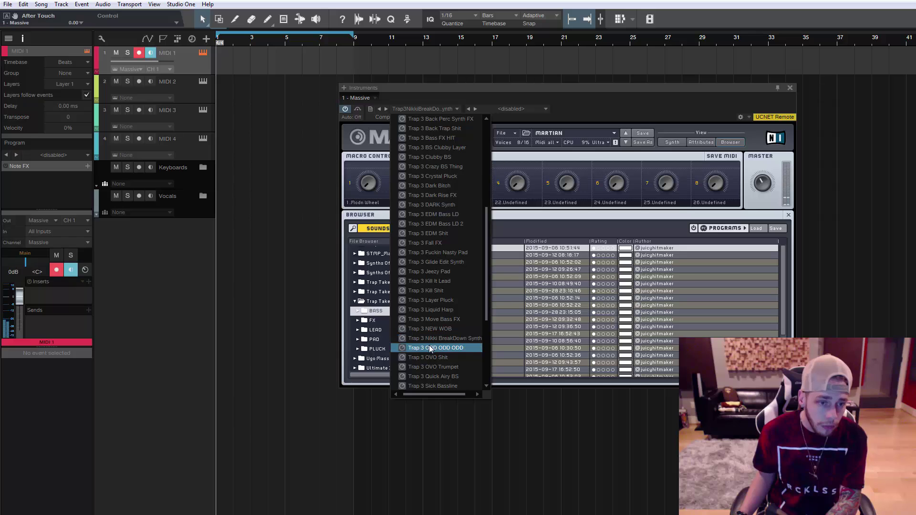
Audition the Trap 3 presets ODD ODD ODD, OVO Shit, OVO Trumpet and Quick Airy BS in order.
click(428, 347)
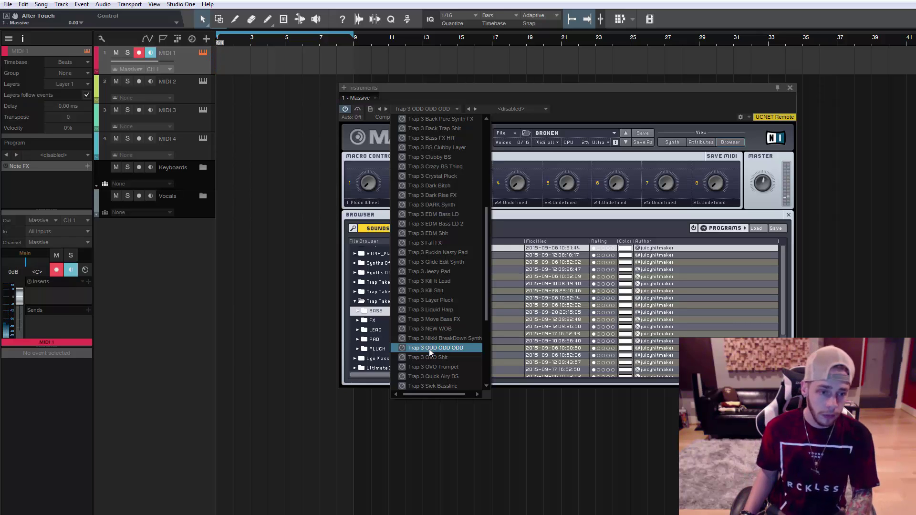
click(429, 356)
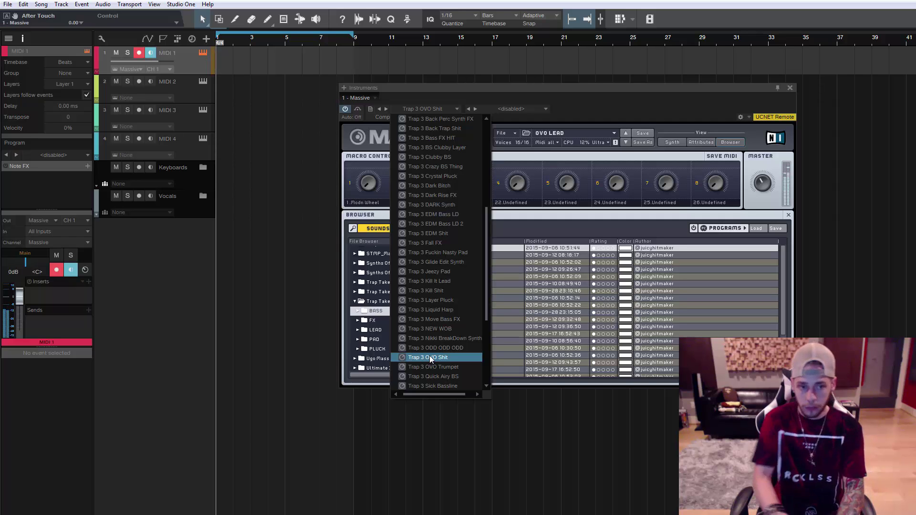
click(424, 365)
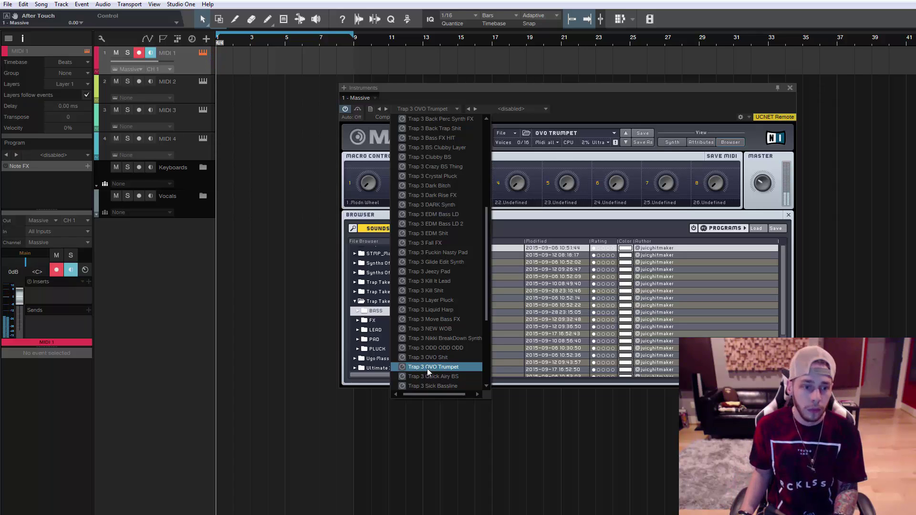
click(432, 376)
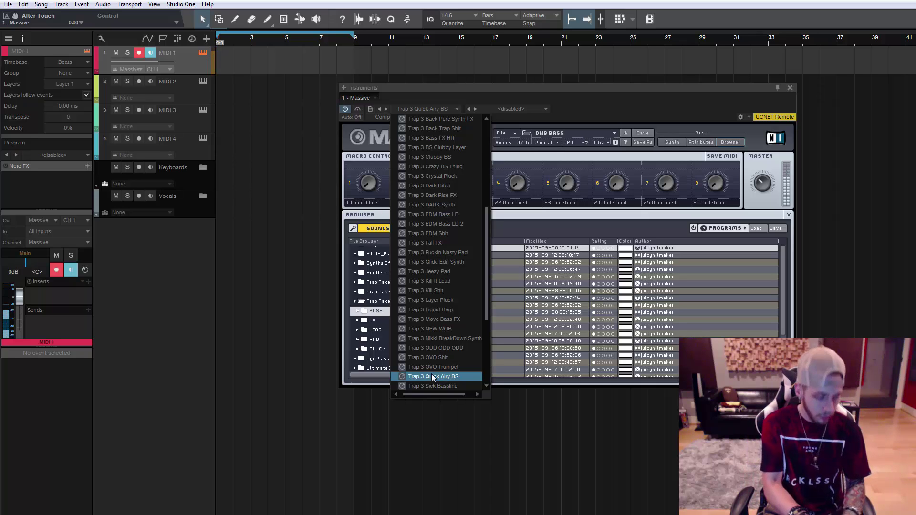
Audition the Trap 3 presets Sick Bassline, Simple Beat, Simple Funk Bass and Tape Stop FX in order.
scroll(437, 384, down, 3)
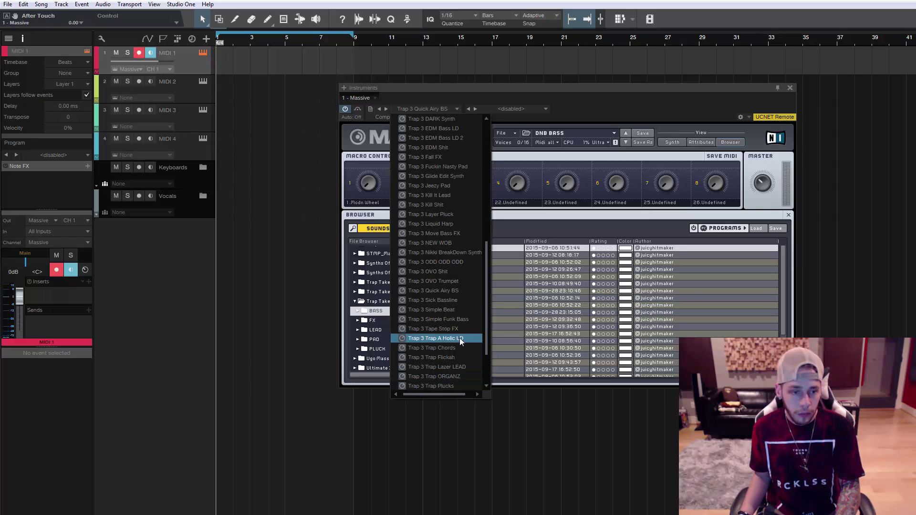
click(438, 303)
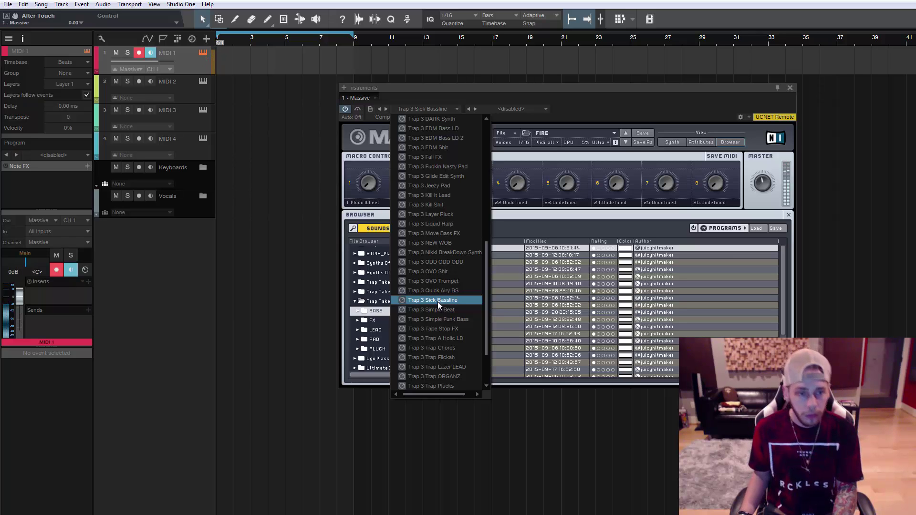
key(Down)
key(Down)
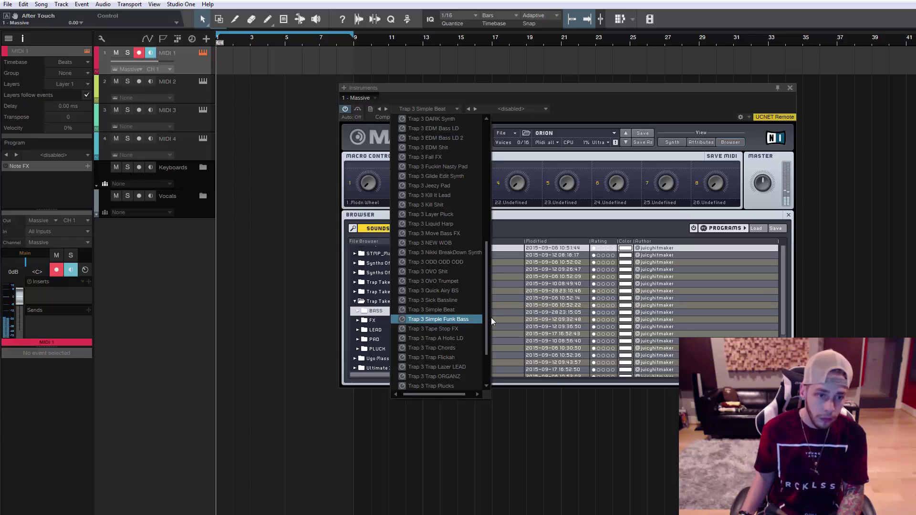
click(419, 329)
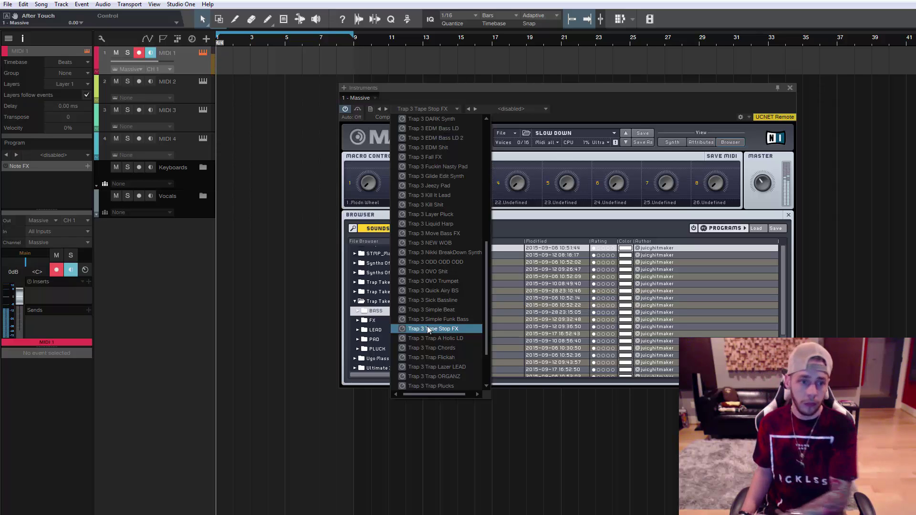
Audition the Trap 3 presets Trap A Holic LD, Trap Chords, Trap Flickah, Trap Lazer LEAD and Trap ORGANZ in order.
click(432, 340)
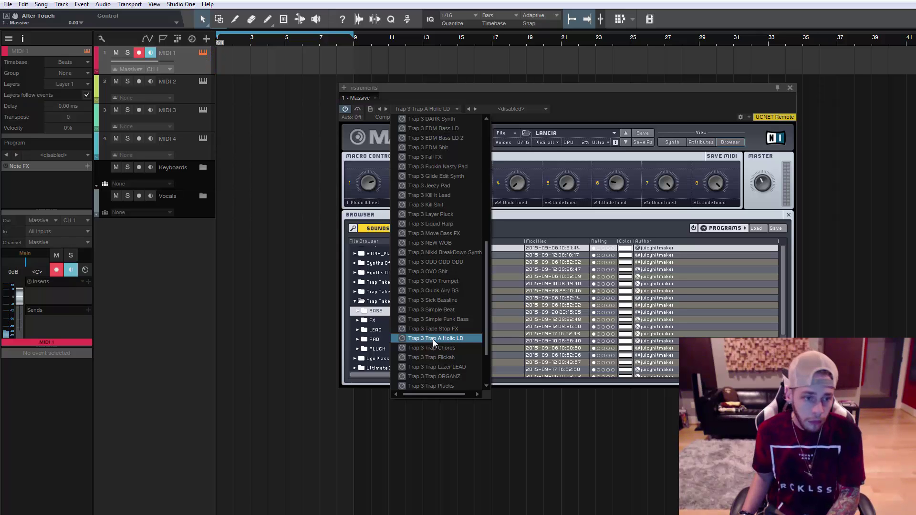
click(429, 348)
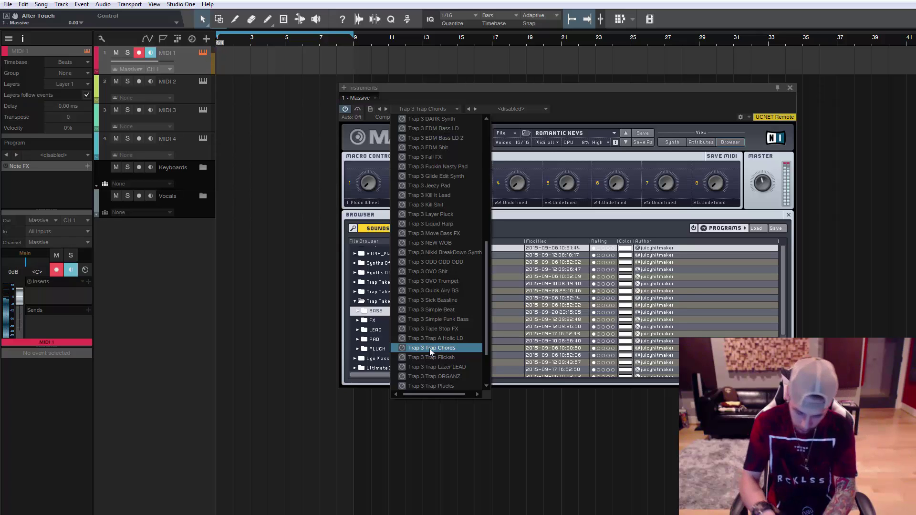
click(428, 358)
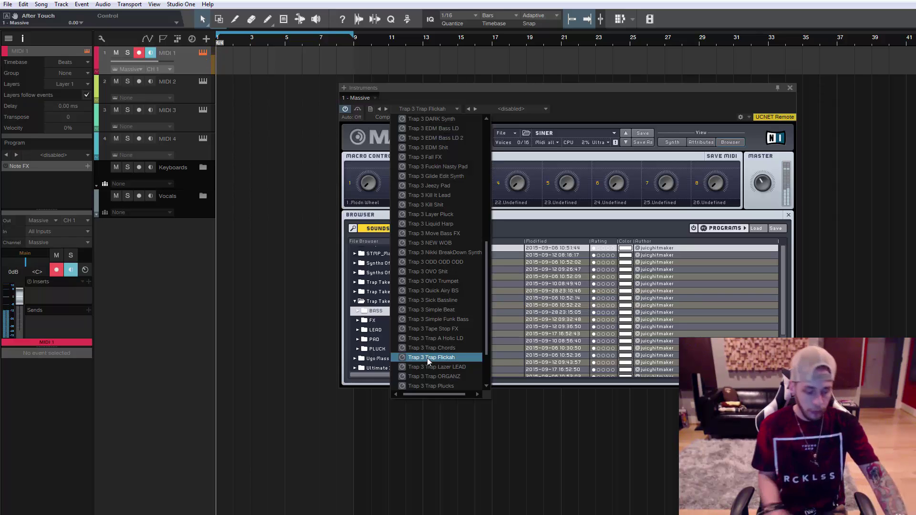
click(429, 365)
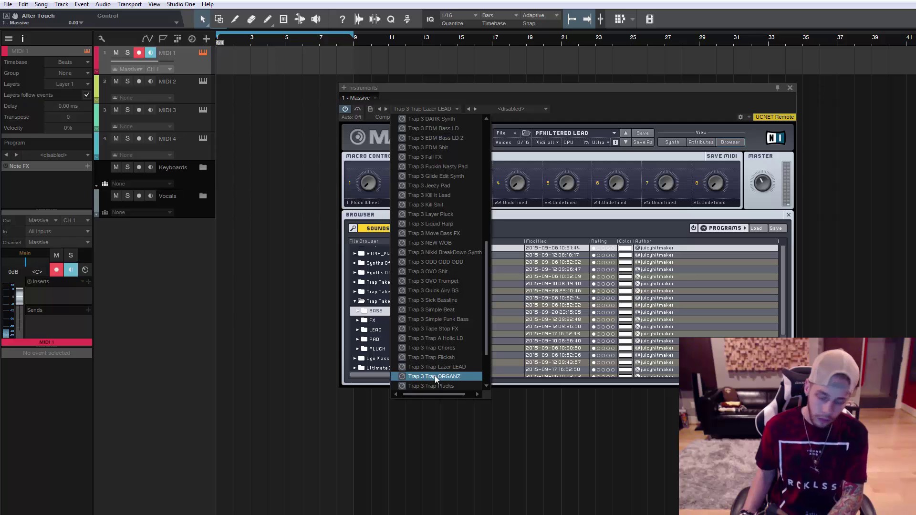
click(434, 376)
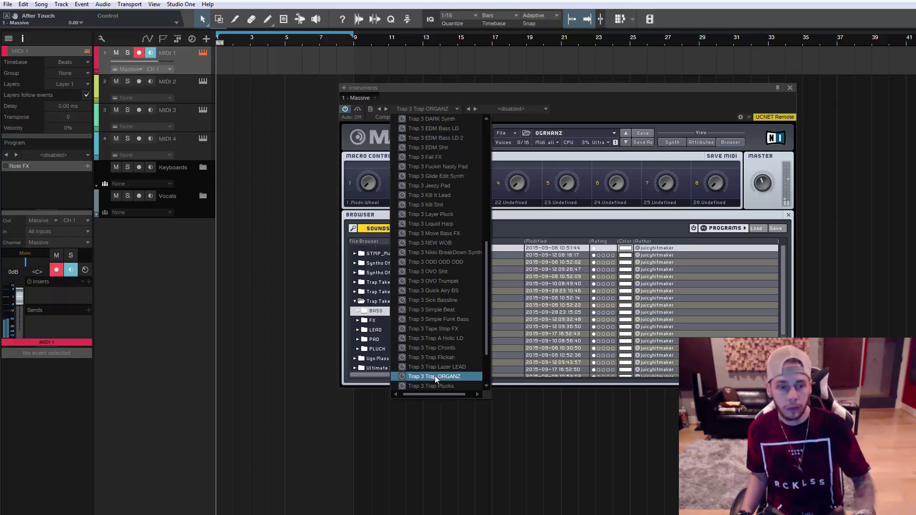
Audition the Trap 3 presets Trap Plucks, Trap Spooky, Trap STRANGE and TrapEDM in order.
scroll(486, 310, down, 2)
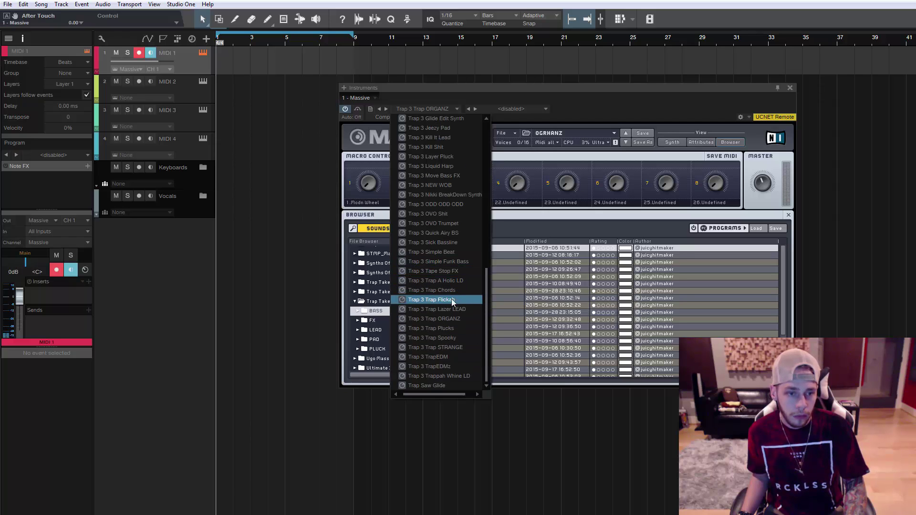
click(454, 329)
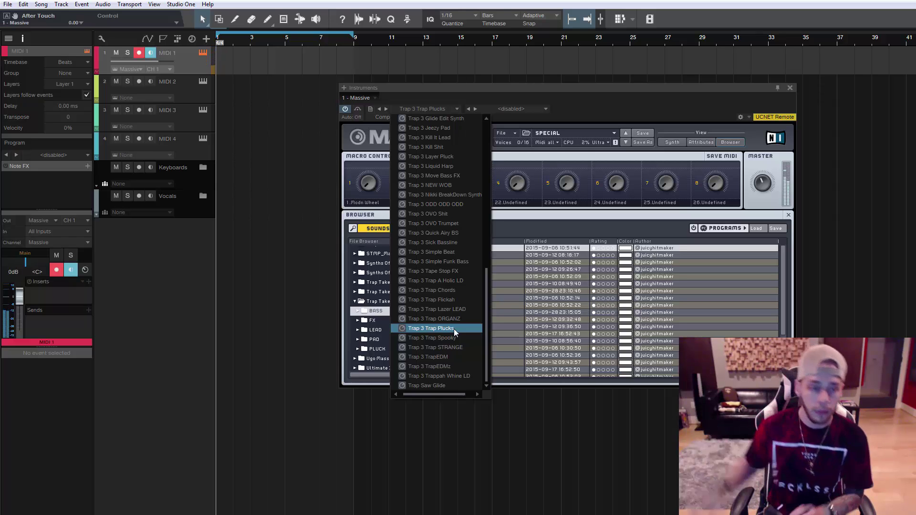
click(450, 339)
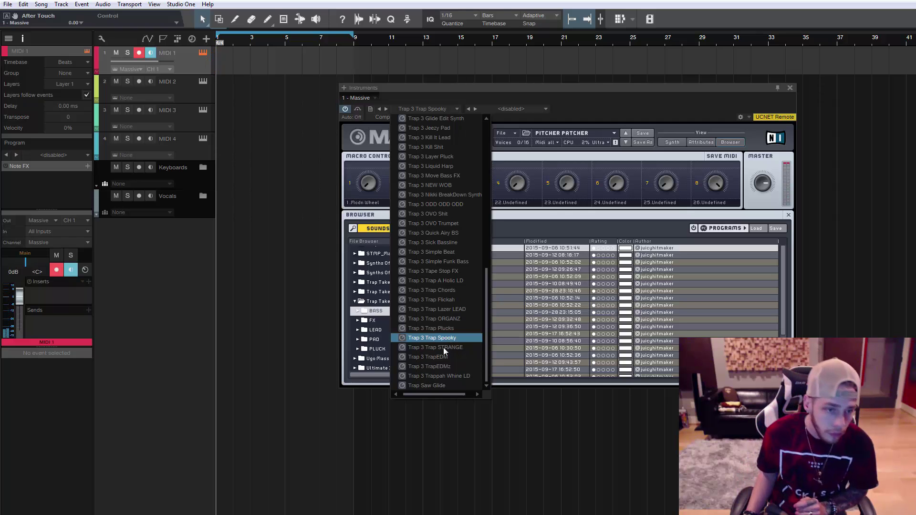
click(443, 347)
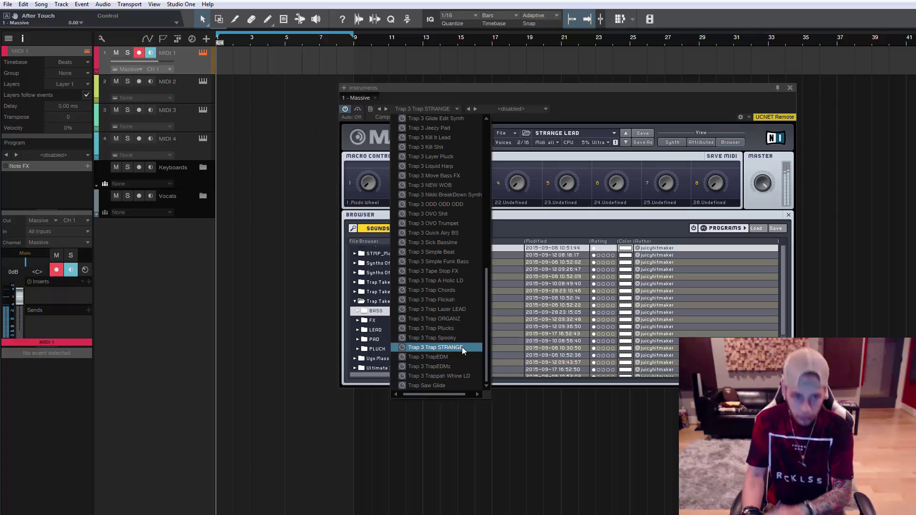
click(452, 357)
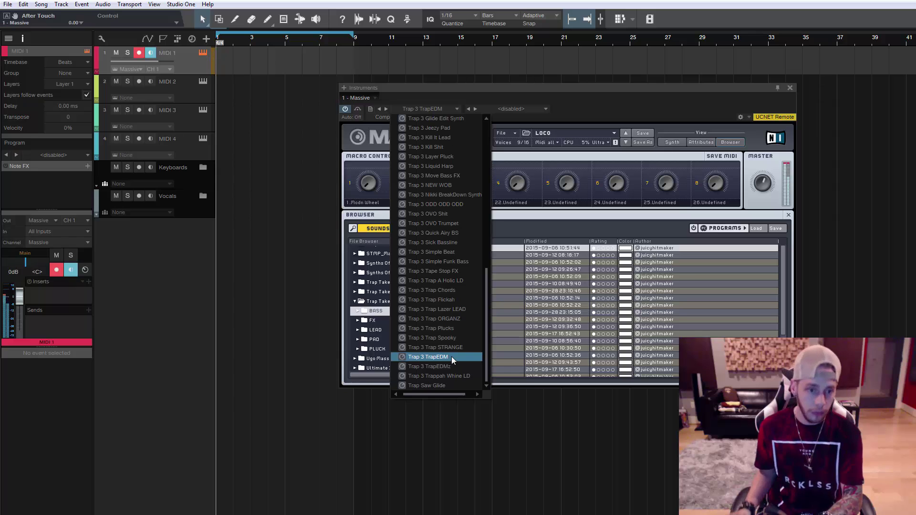
Audition Trap 3 TrapEDMz, Trap 3 Trappah Whine LD and Trap Saw Glide in order, keeping the last one loaded and closing the preset list.
click(449, 364)
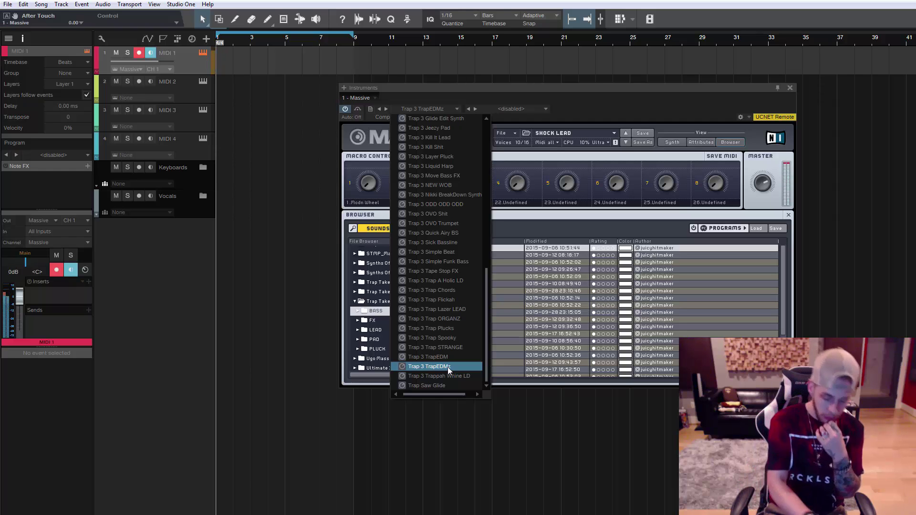
click(412, 378)
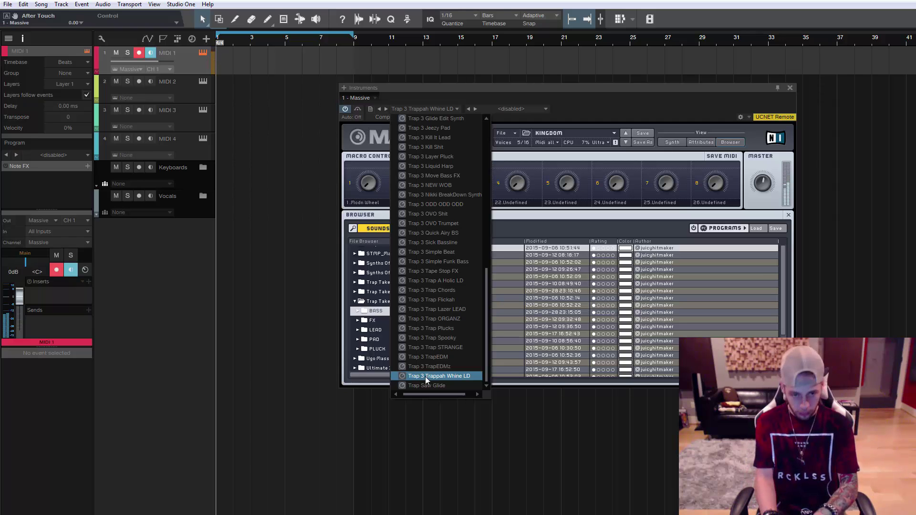
click(440, 387)
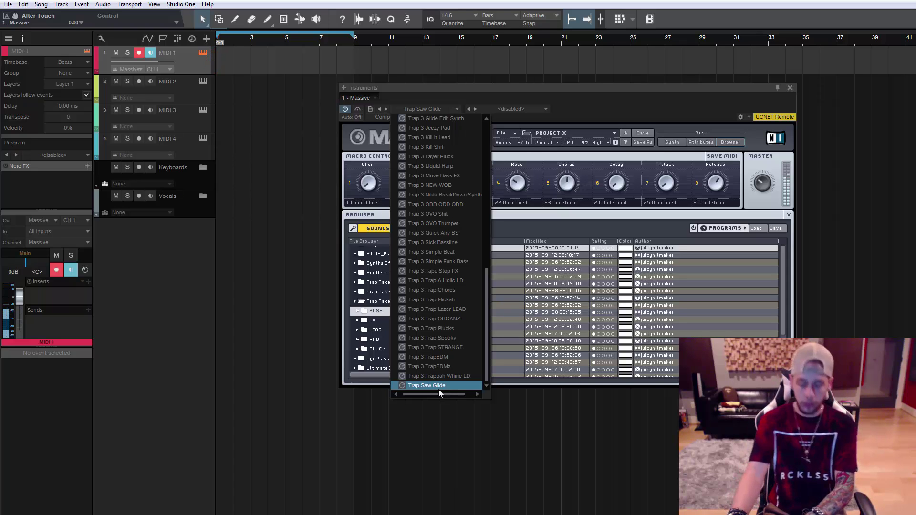
click(611, 100)
drag(642, 85, 626, 85)
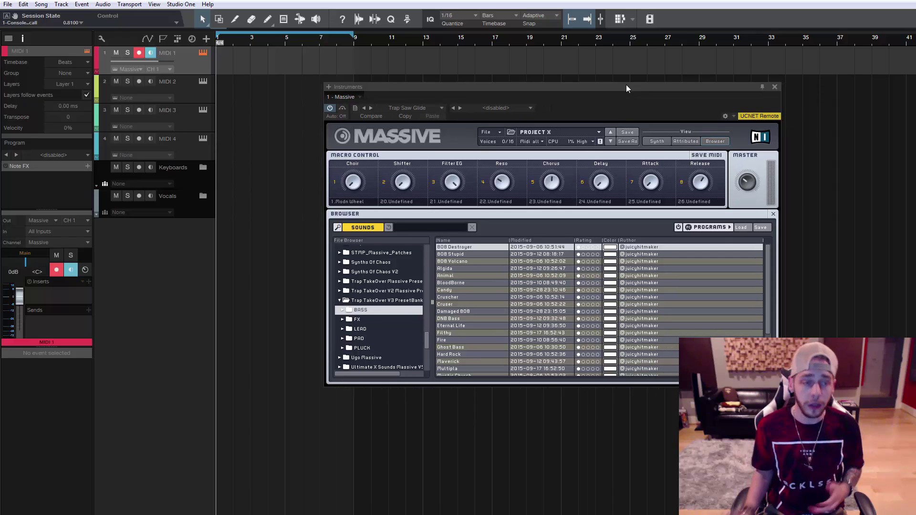